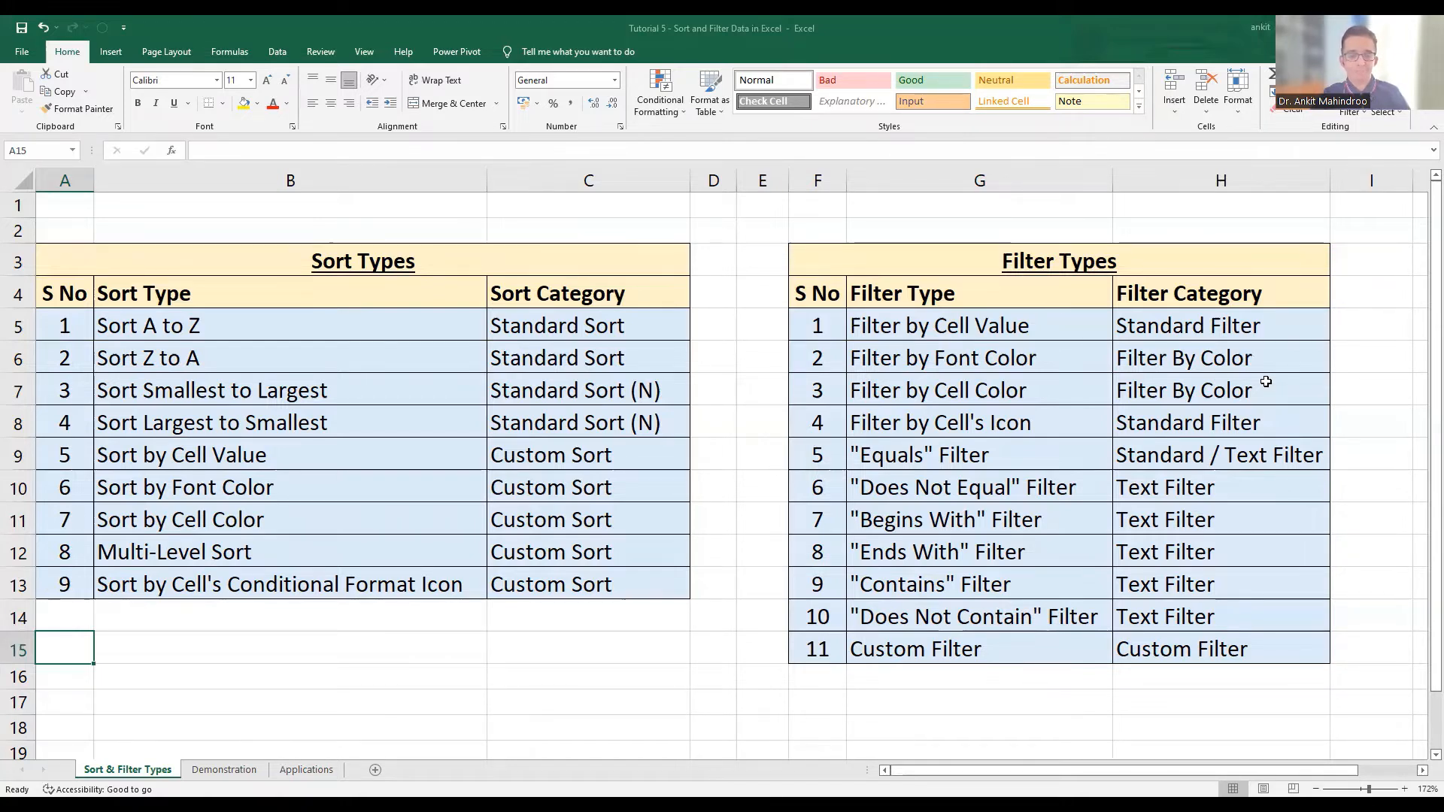
# Sort the student table on the Demonstration sheet by Full Name from A to Z
pyautogui.click(199, 775)
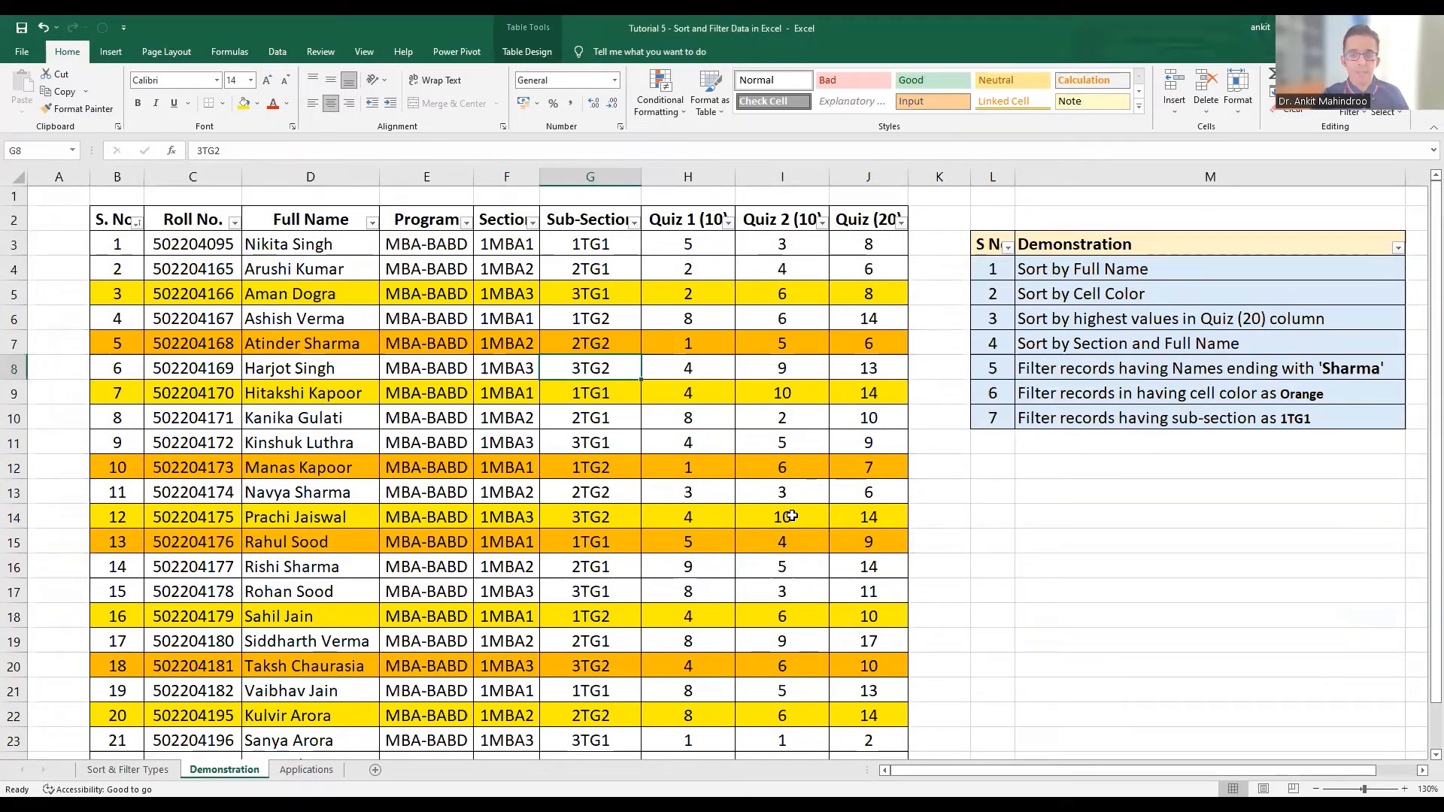
pyautogui.click(1069, 272)
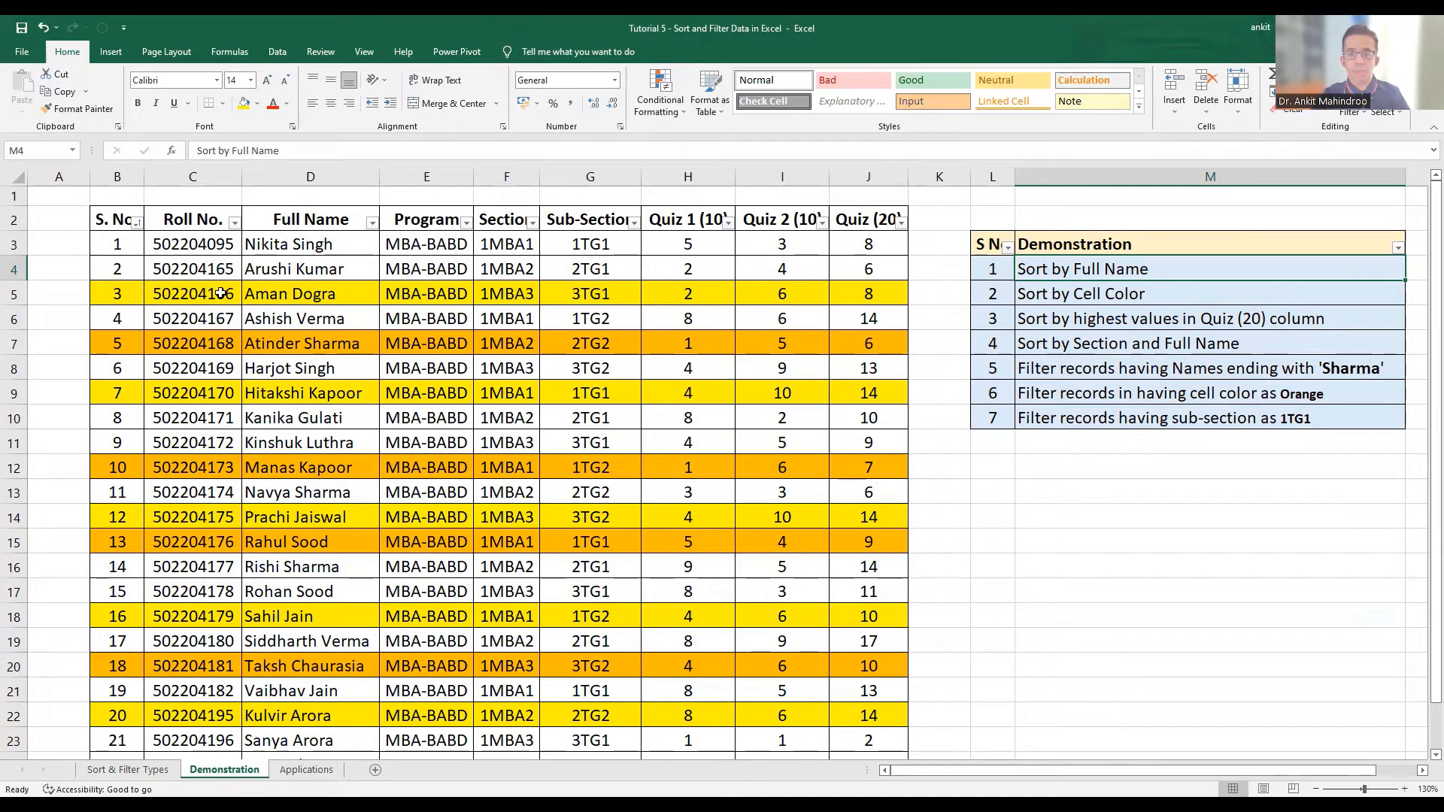
pyautogui.click(292, 220)
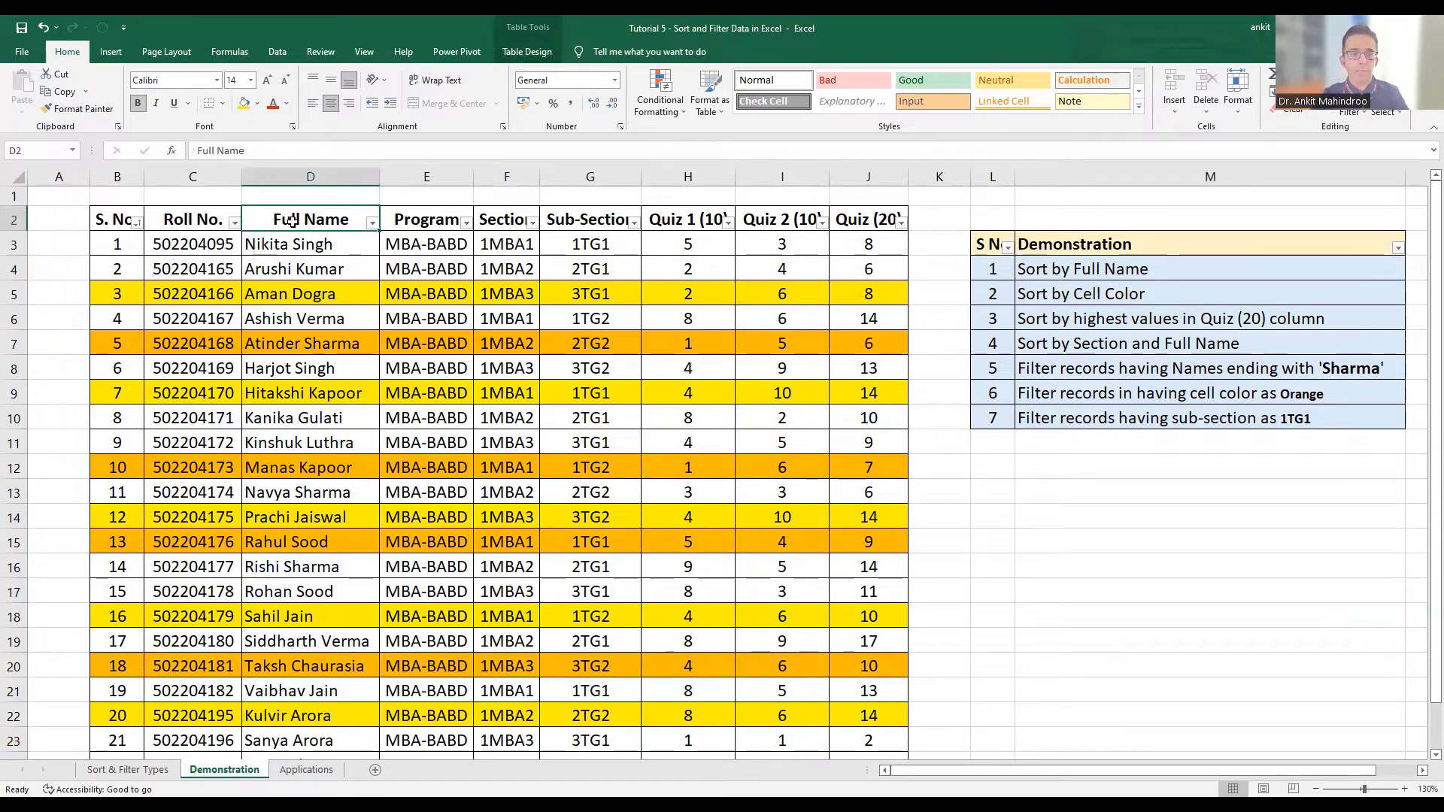
pyautogui.rightClick(293, 220)
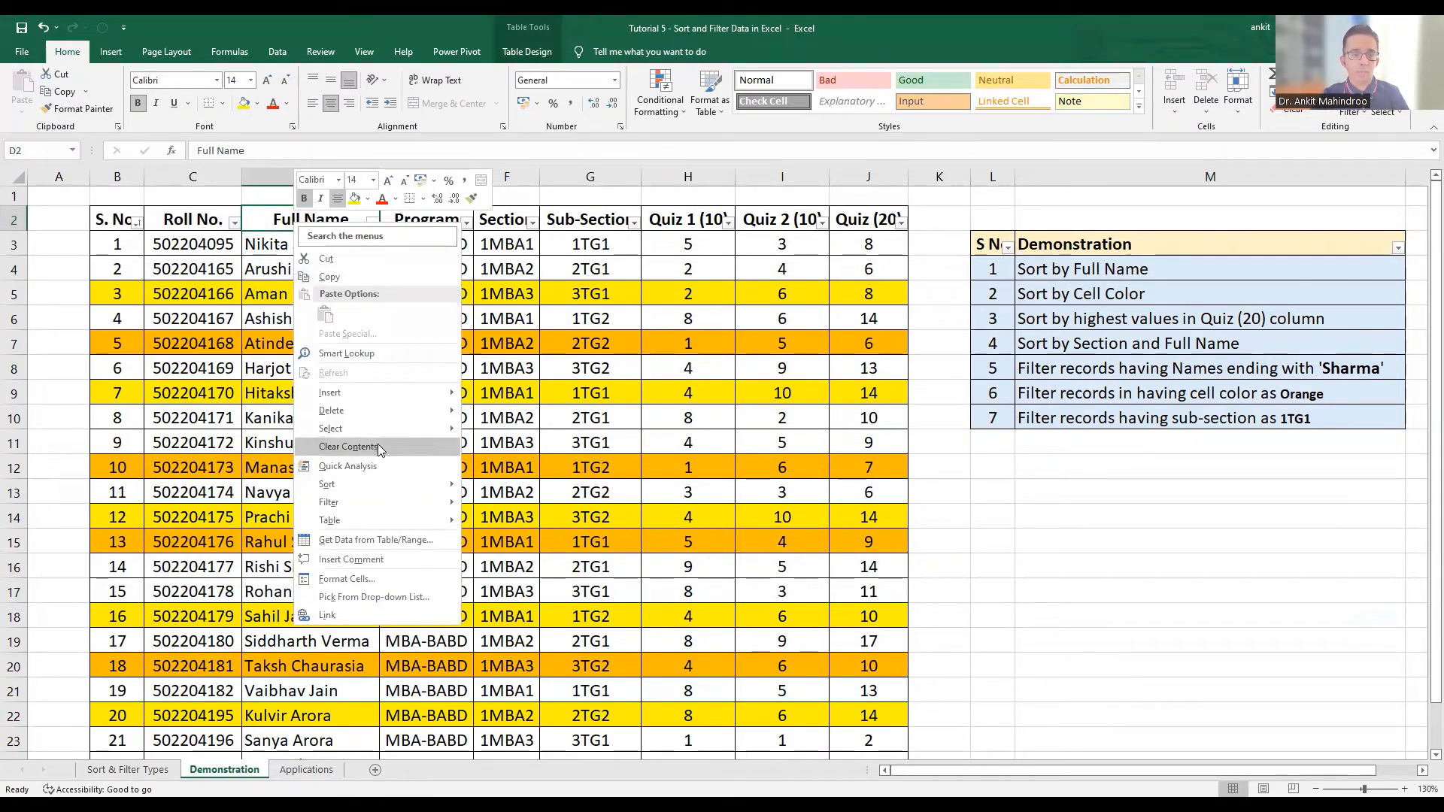
pyautogui.moveTo(372, 483)
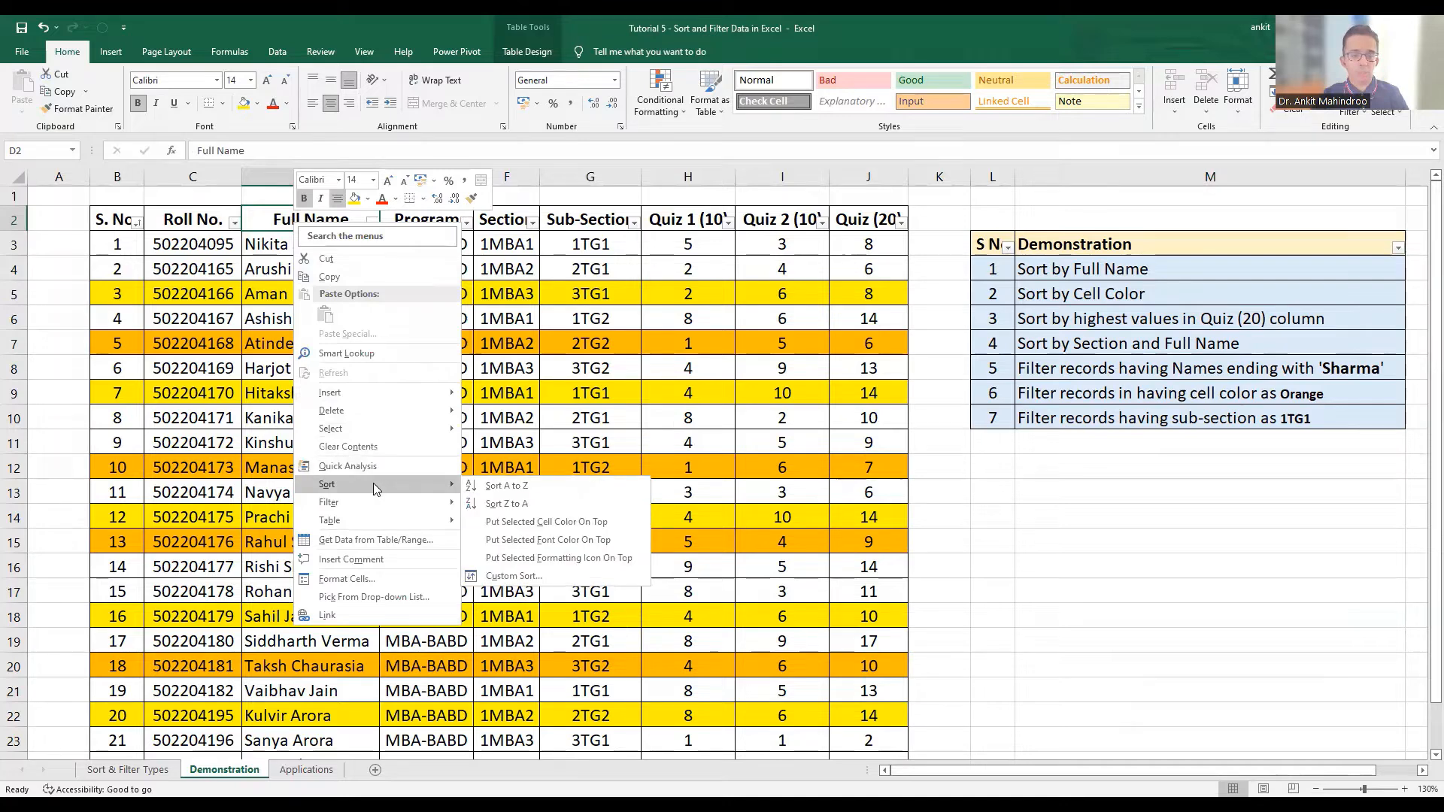
pyautogui.click(524, 487)
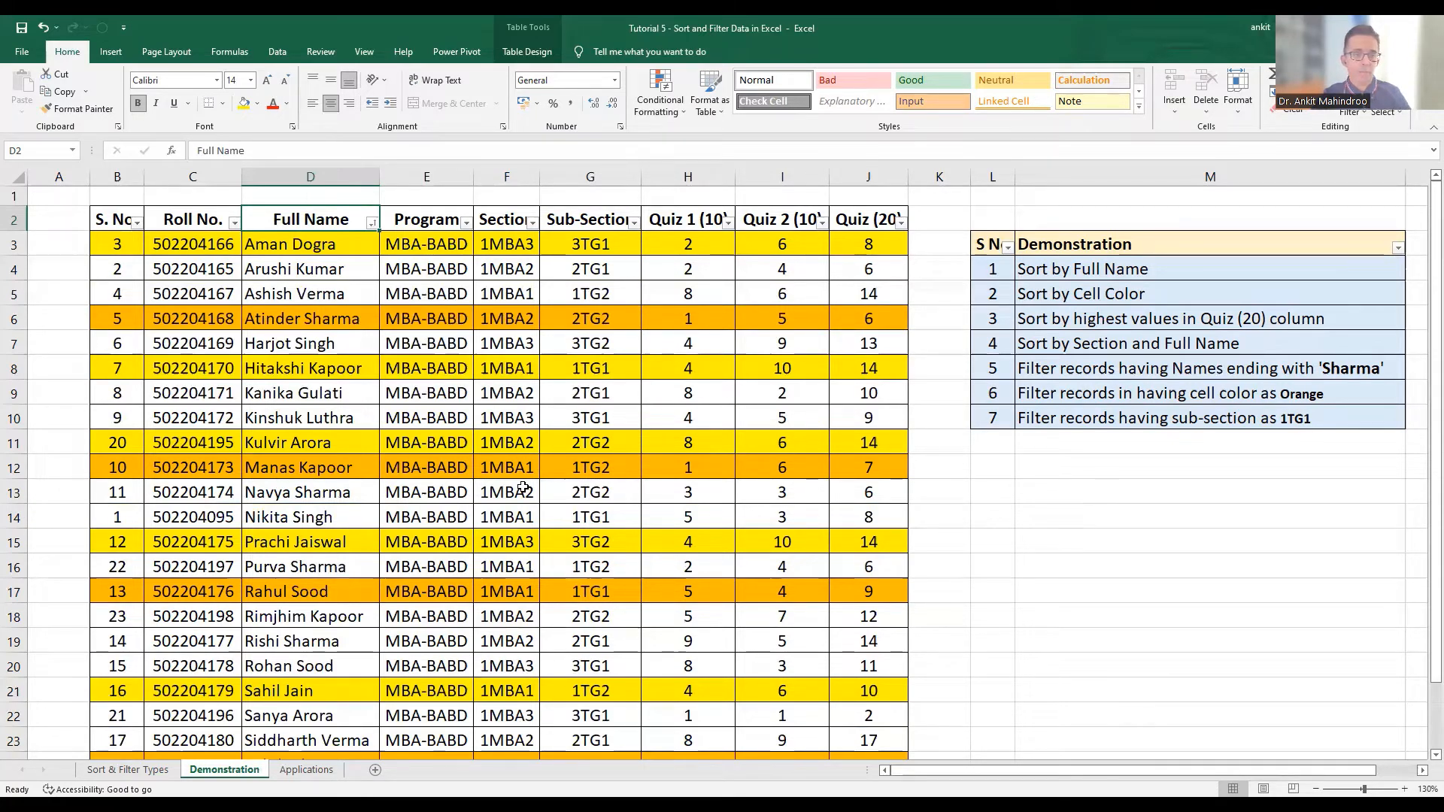
# Sort the table to put the yellow cell colour of the Full Name column on top
pyautogui.click(289, 242)
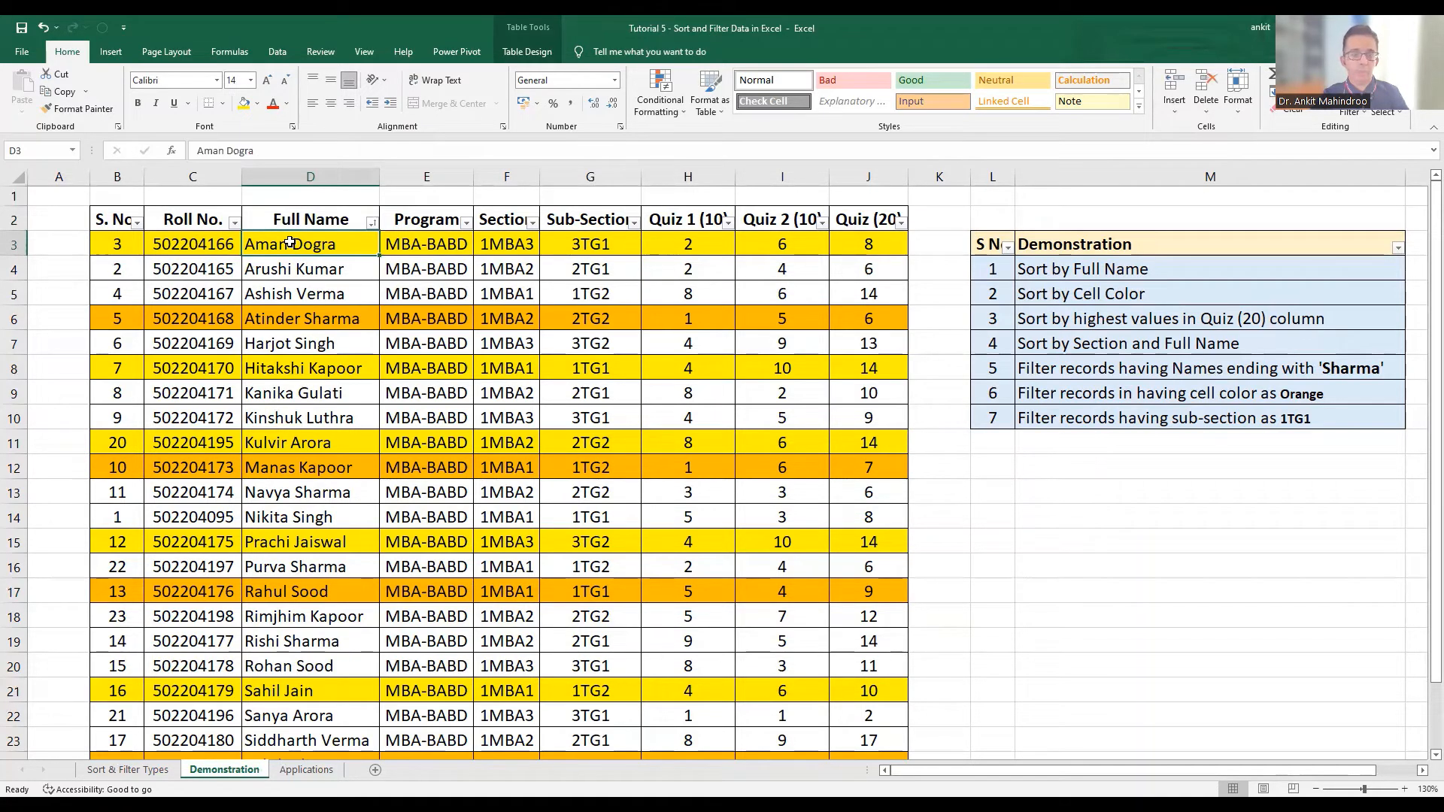
pyautogui.rightClick(291, 246)
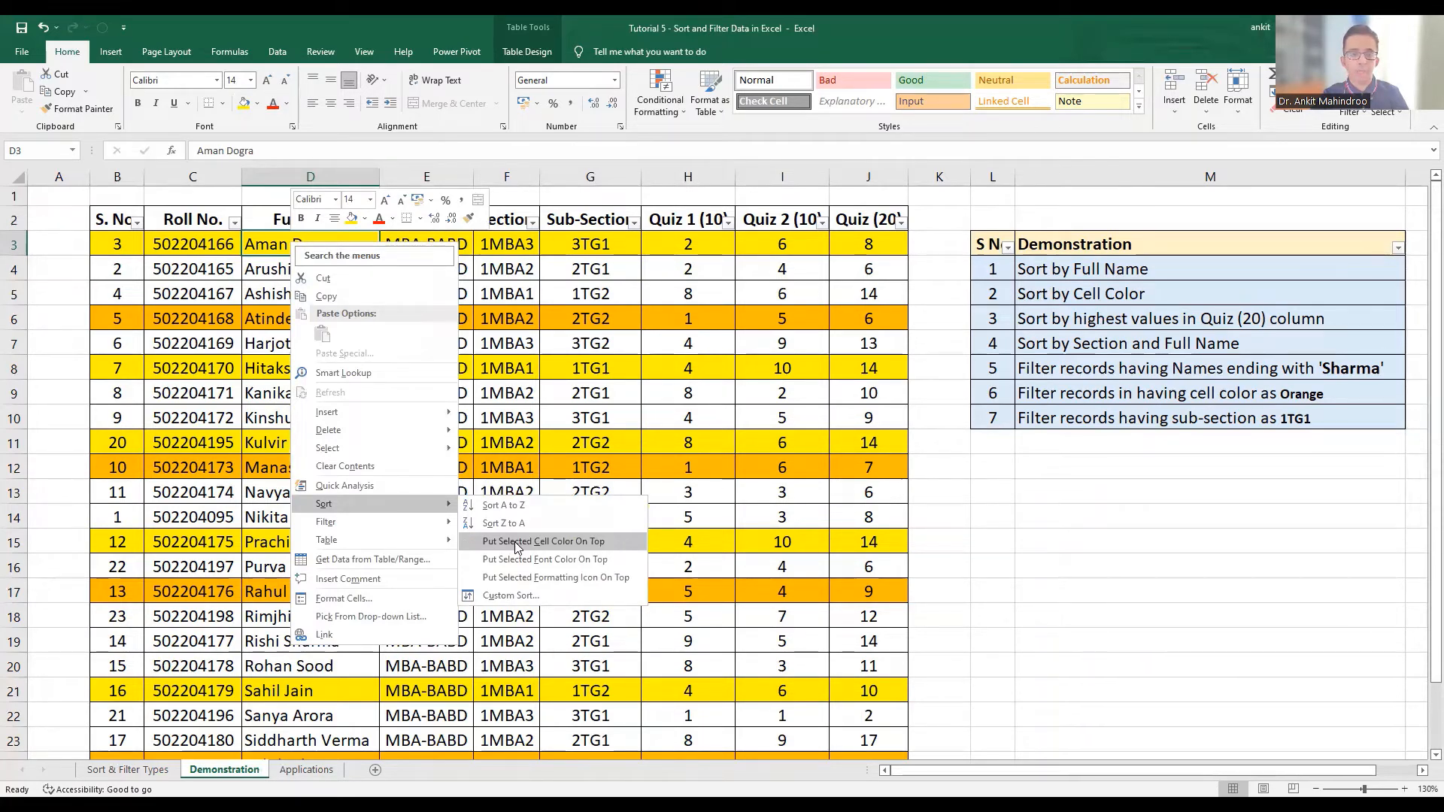
pyautogui.click(517, 543)
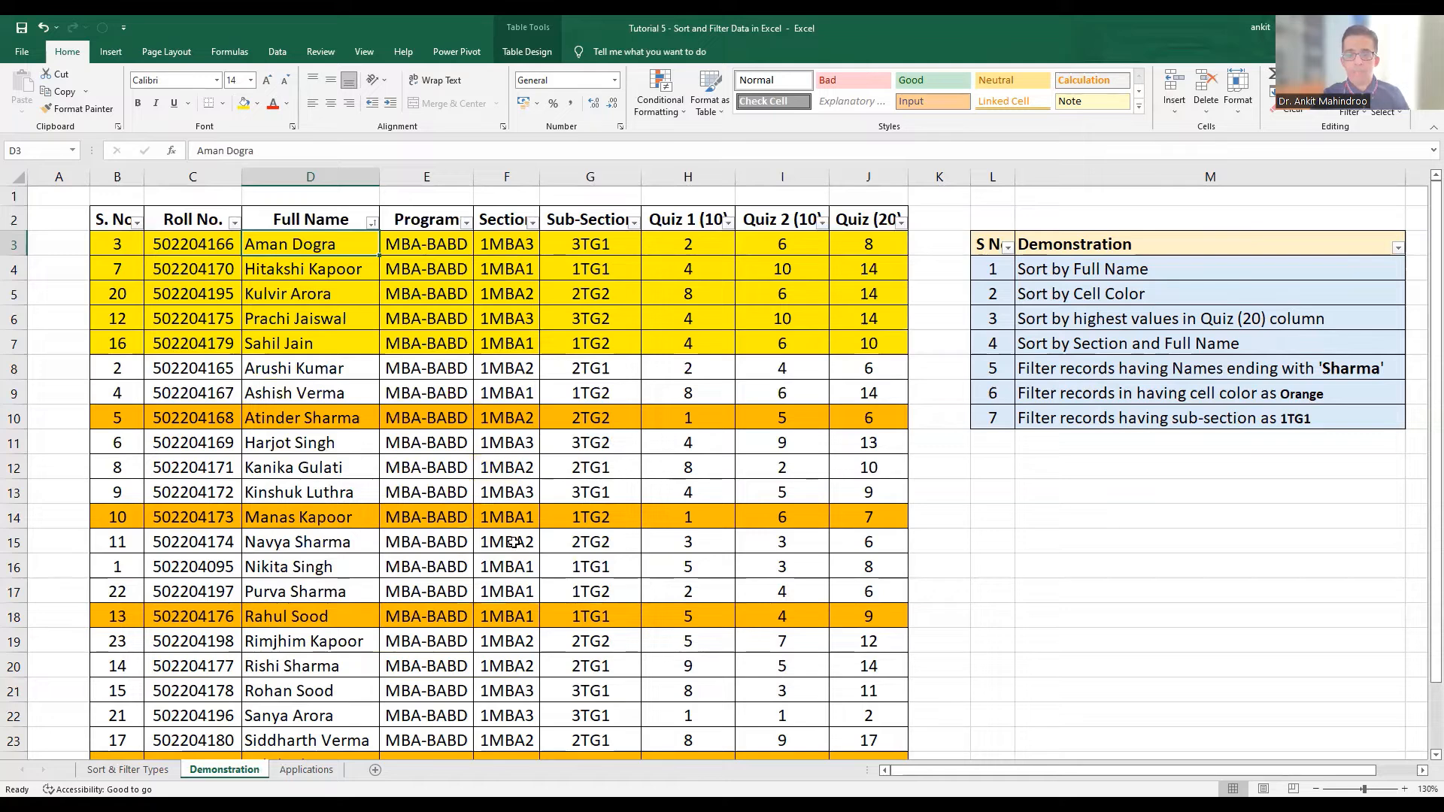
# Sort the table by the Quiz (20) column from Z to A, highest values first
pyautogui.click(1168, 316)
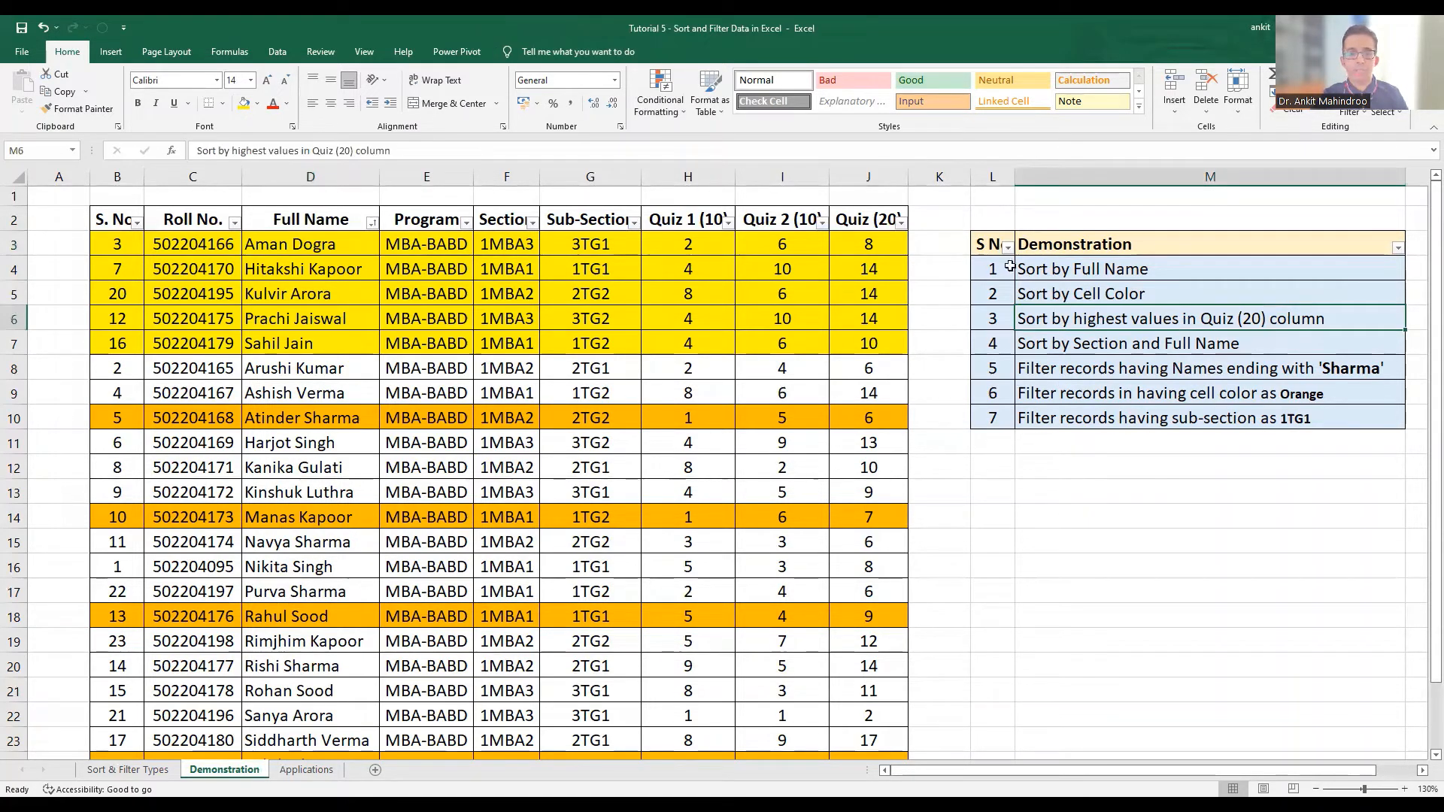
pyautogui.click(867, 214)
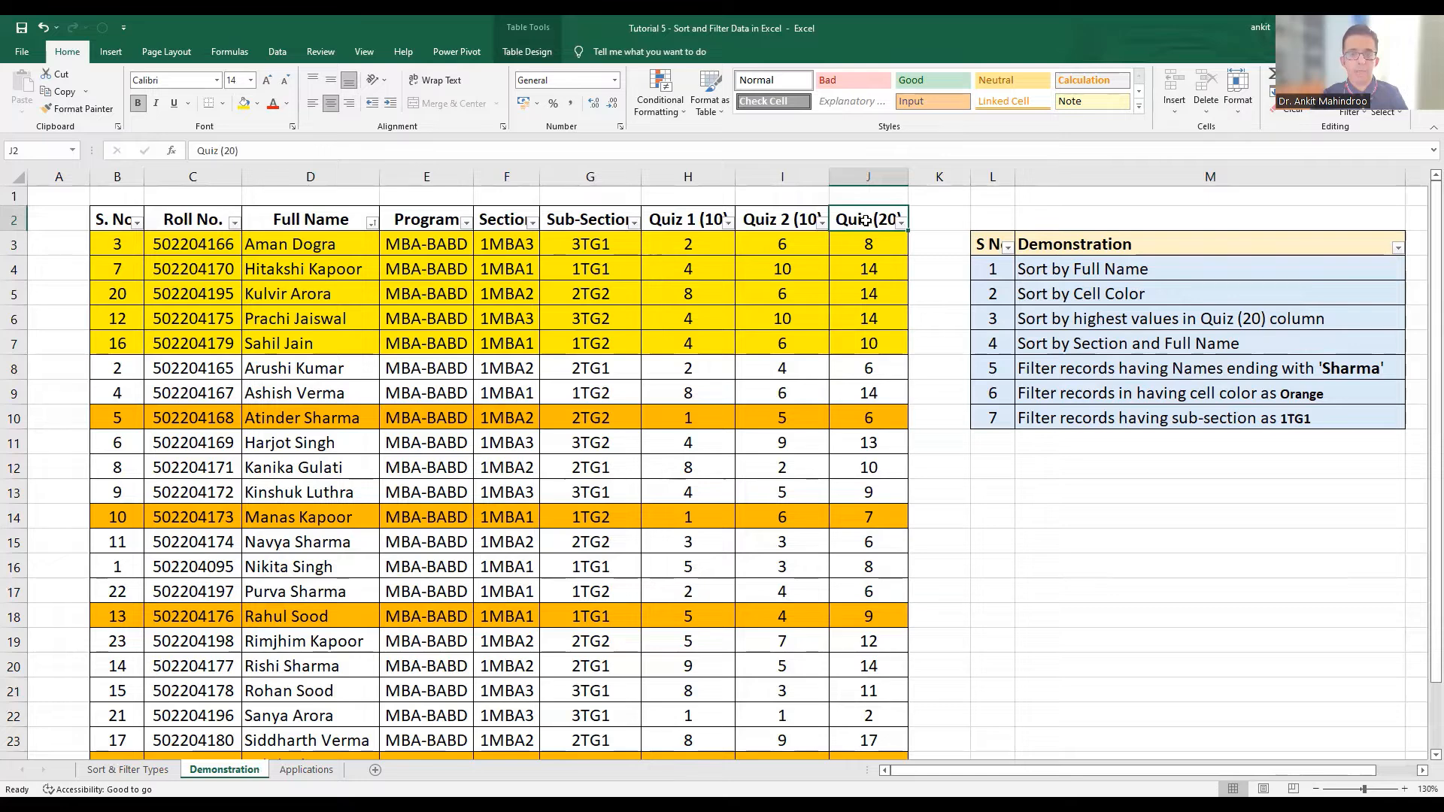
pyautogui.rightClick(867, 219)
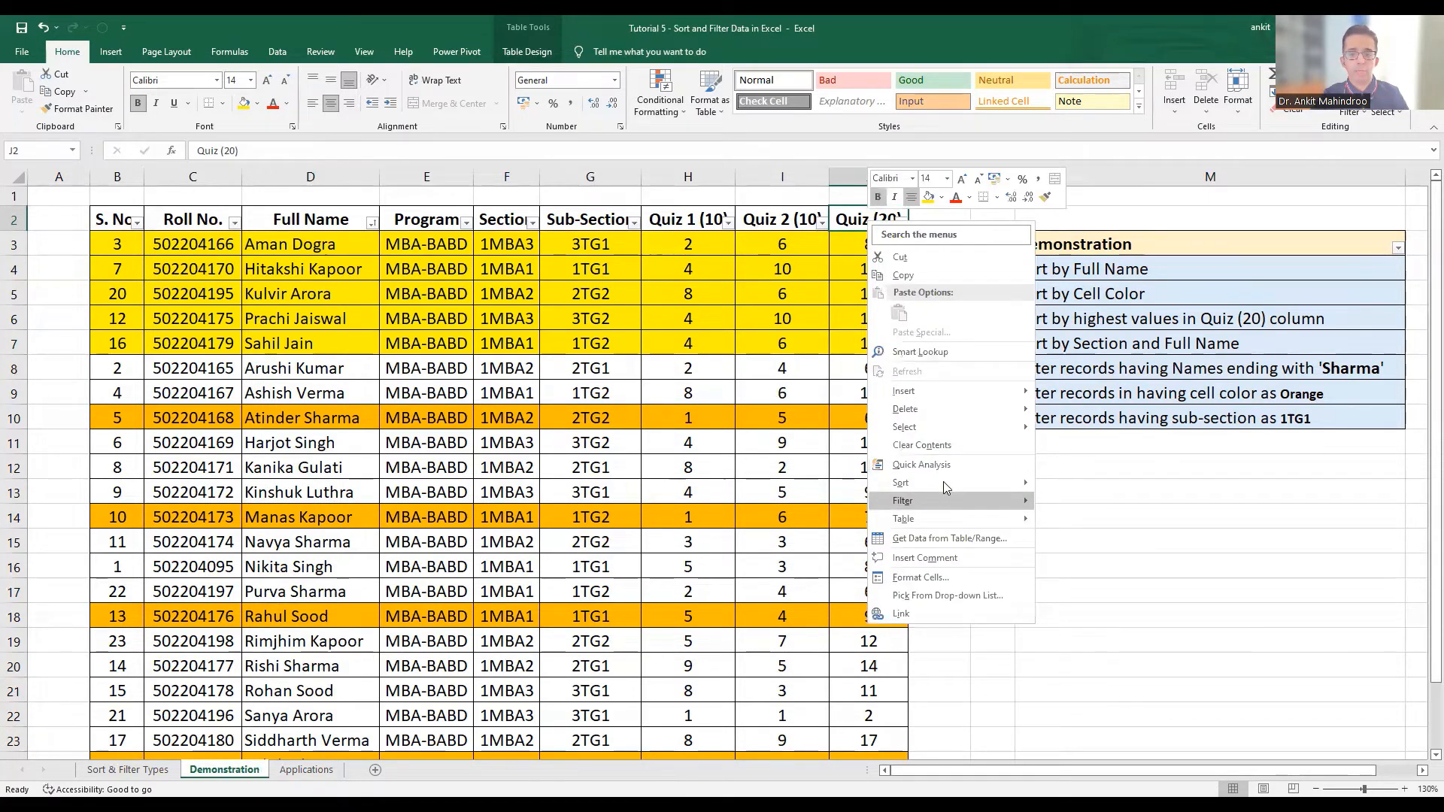
pyautogui.moveTo(942, 482)
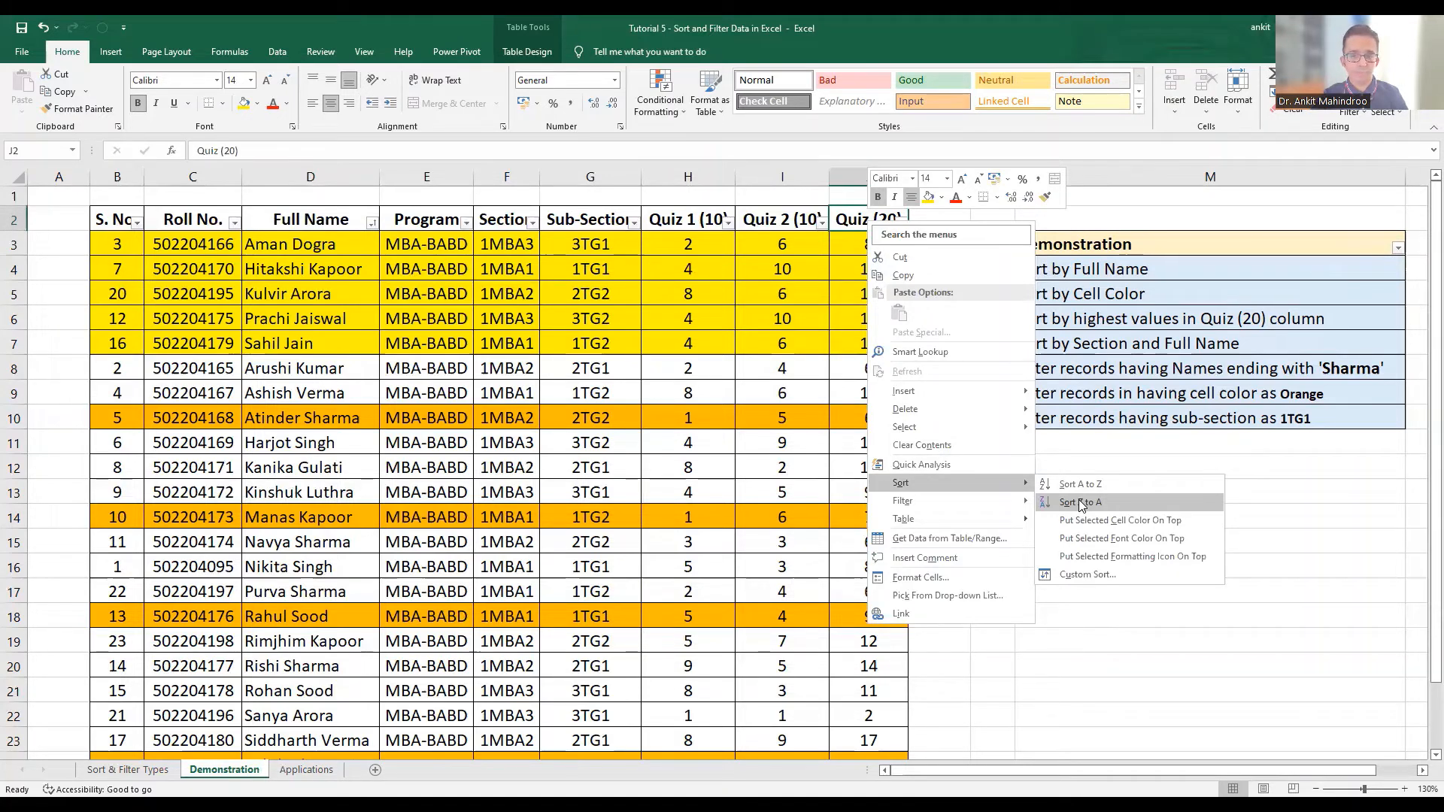
pyautogui.click(1078, 502)
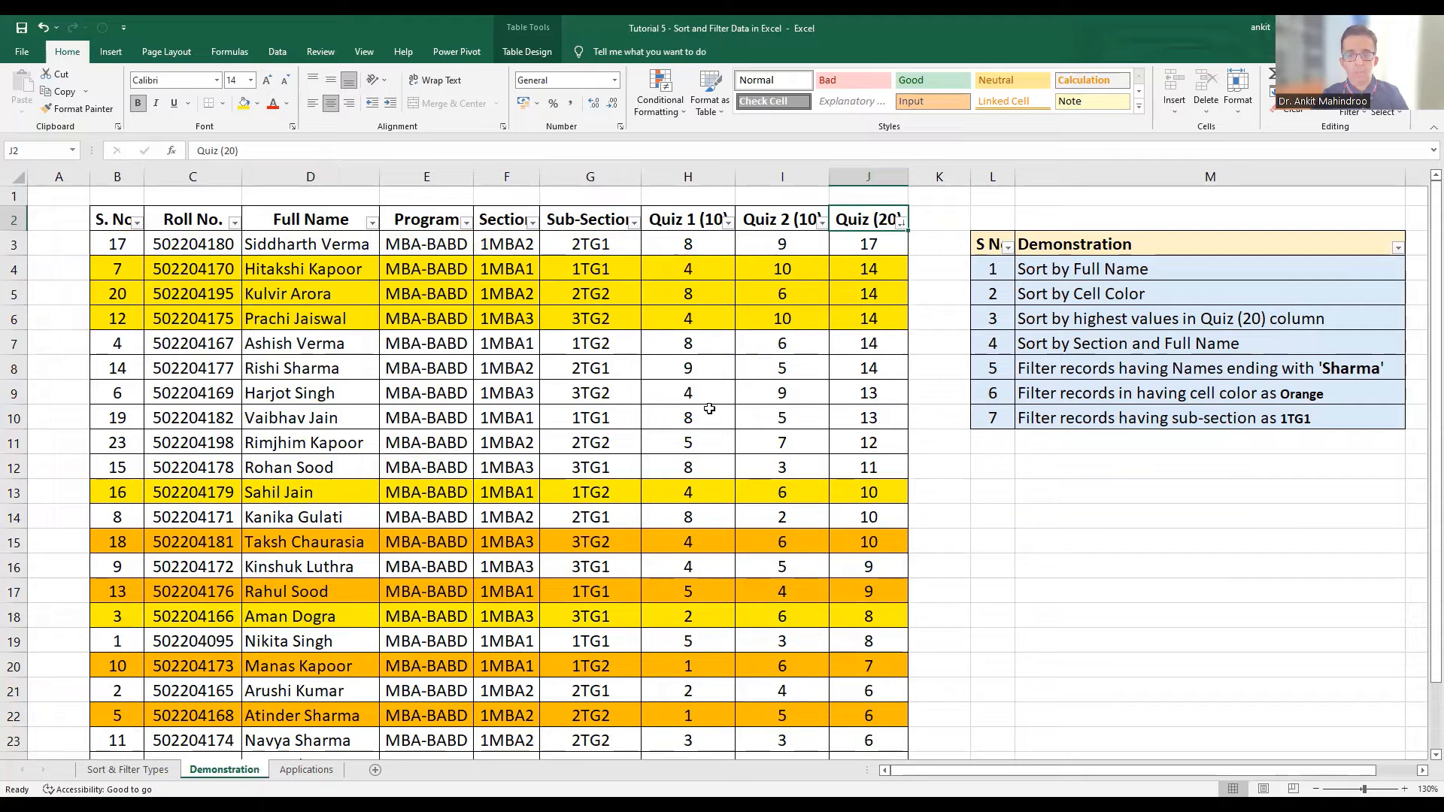
pyautogui.click(1065, 344)
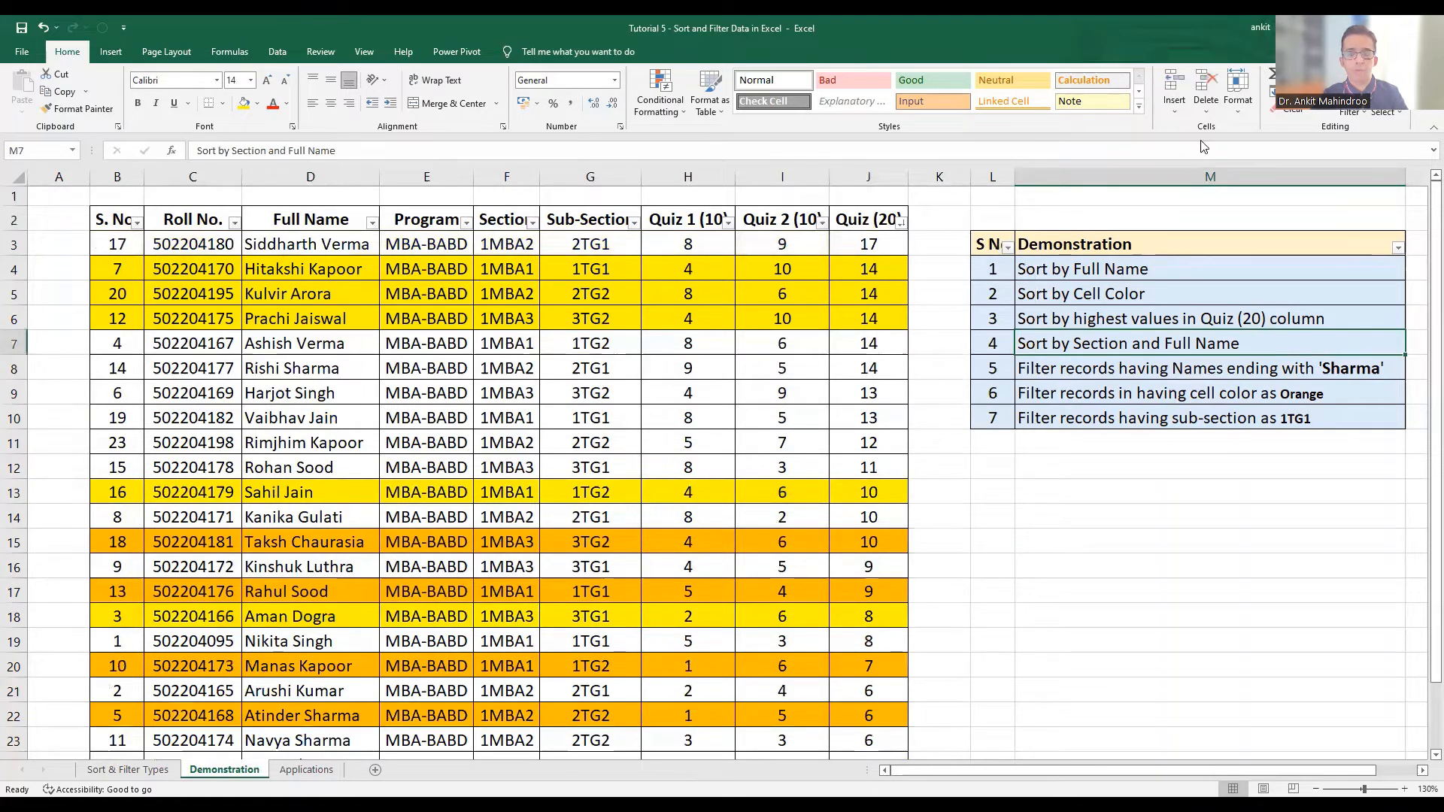
pyautogui.click(1353, 114)
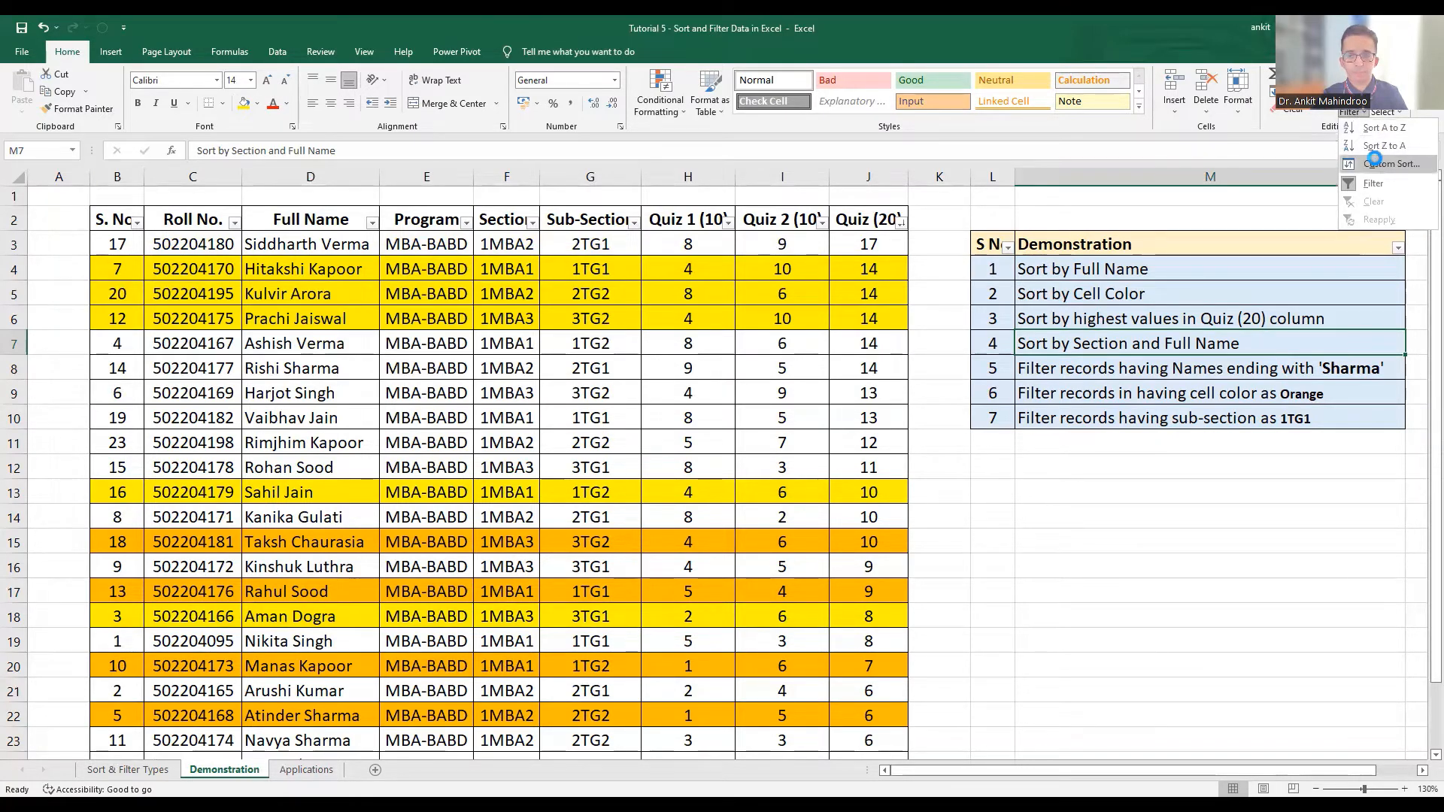
pyautogui.click(1377, 164)
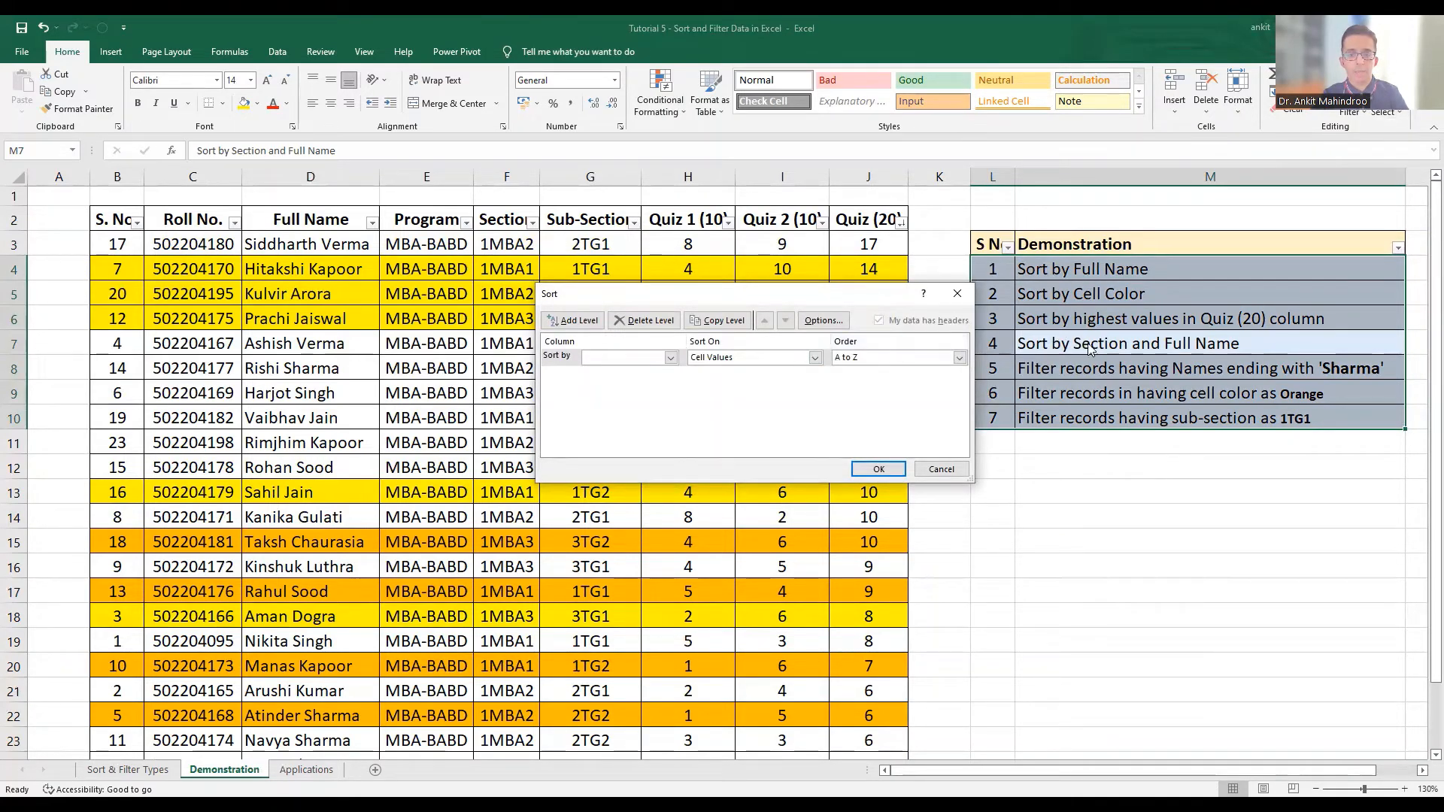
pyautogui.click(670, 358)
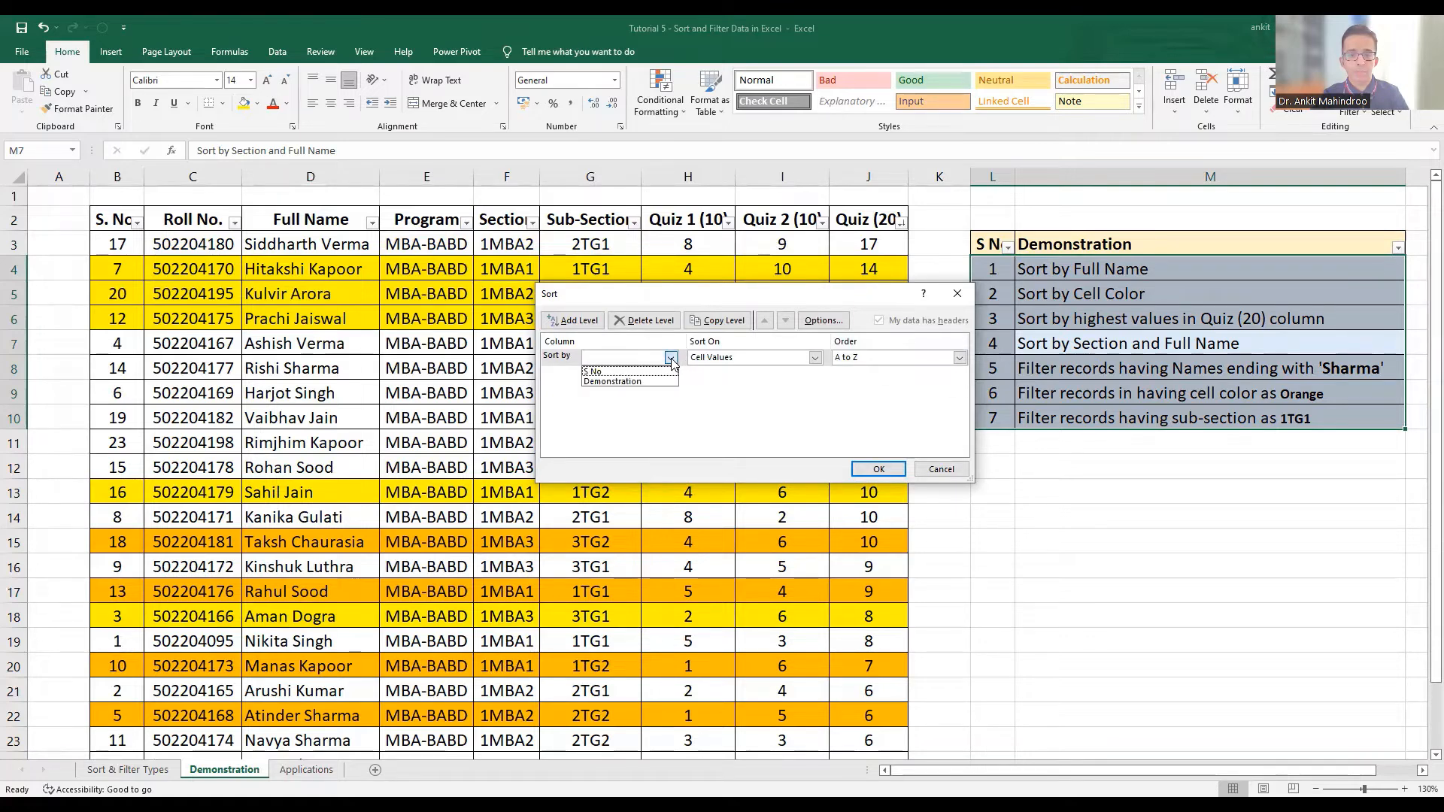
pyautogui.click(940, 471)
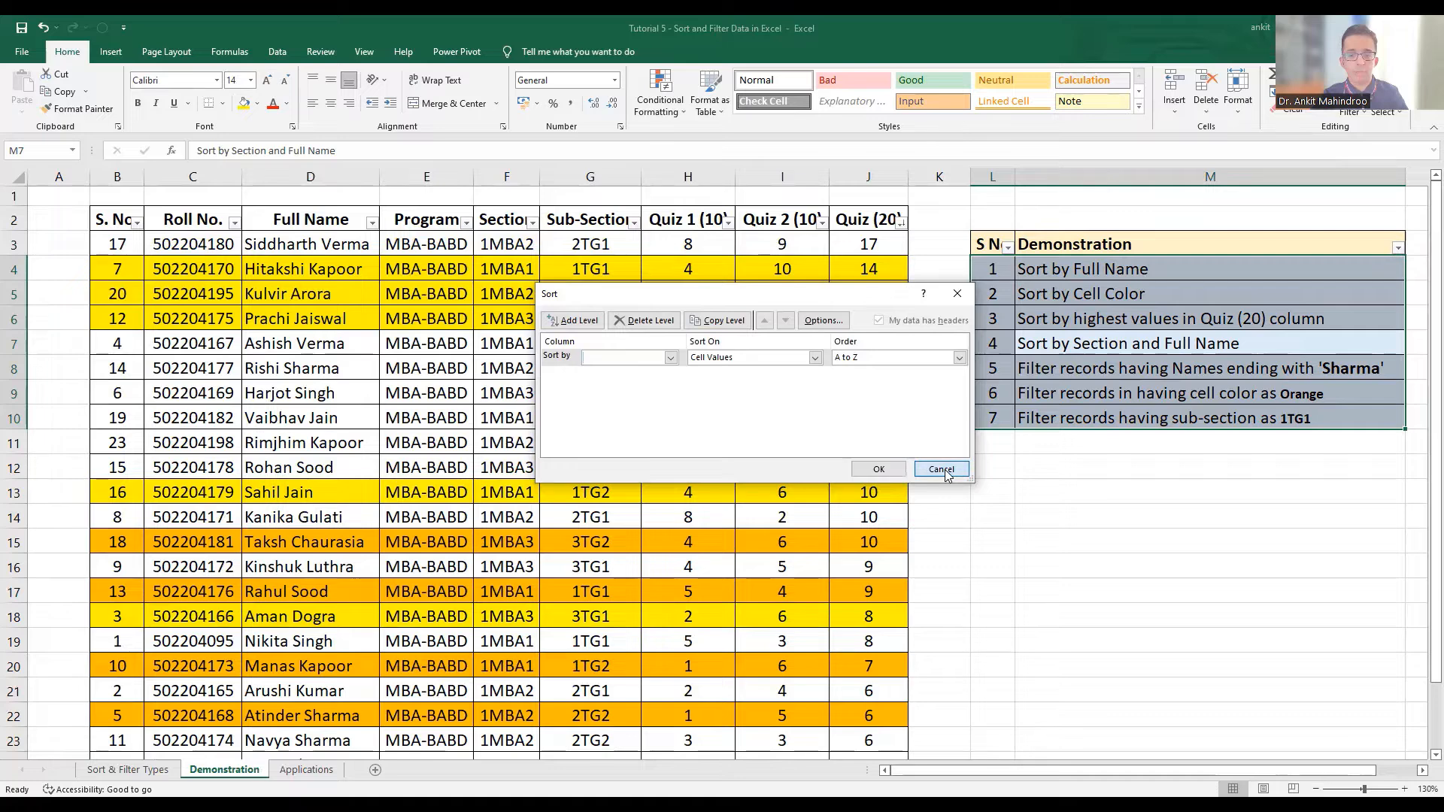
pyautogui.click(940, 469)
# Open Custom Sort for the student table and choose Section as the first sort column
pyautogui.click(170, 279)
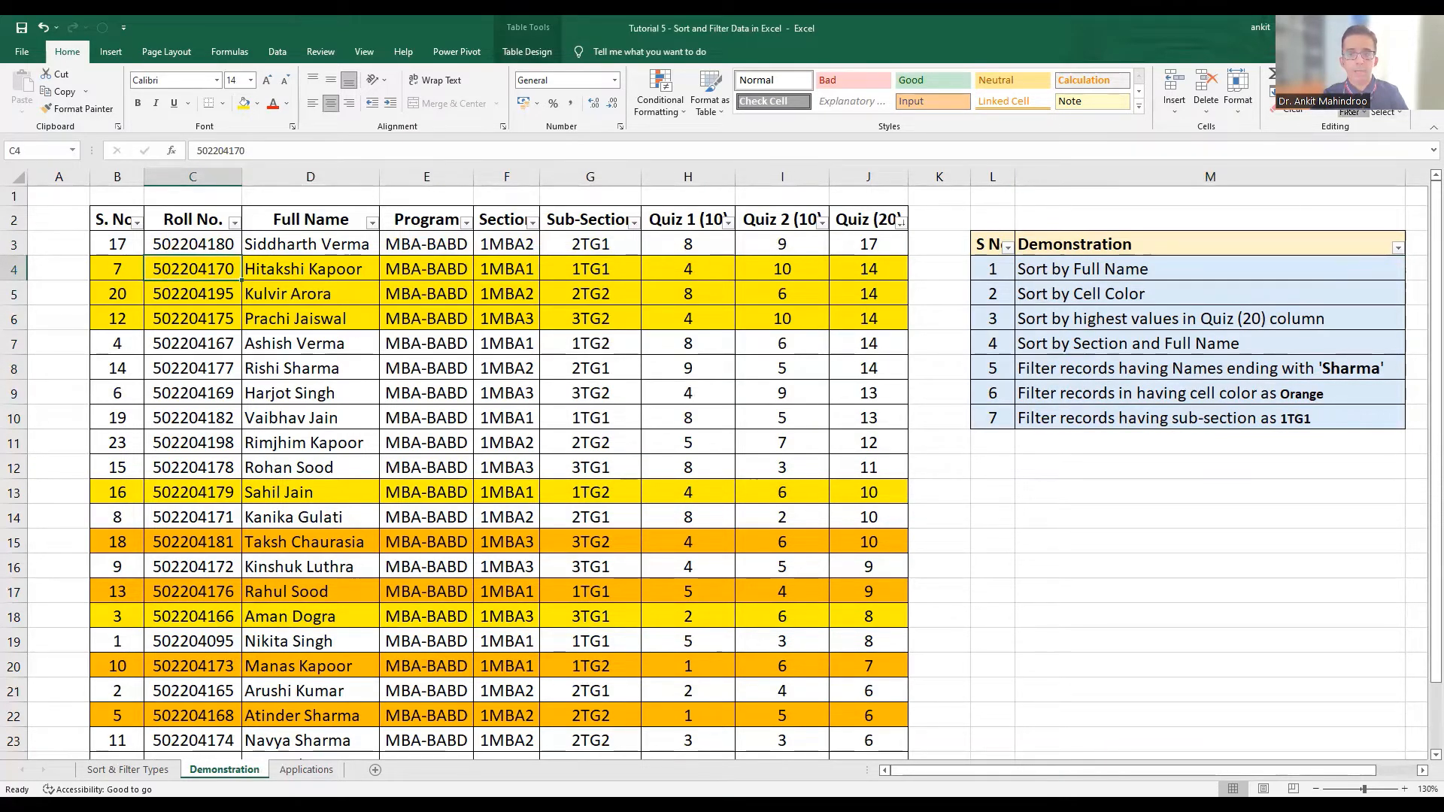
pyautogui.click(1349, 111)
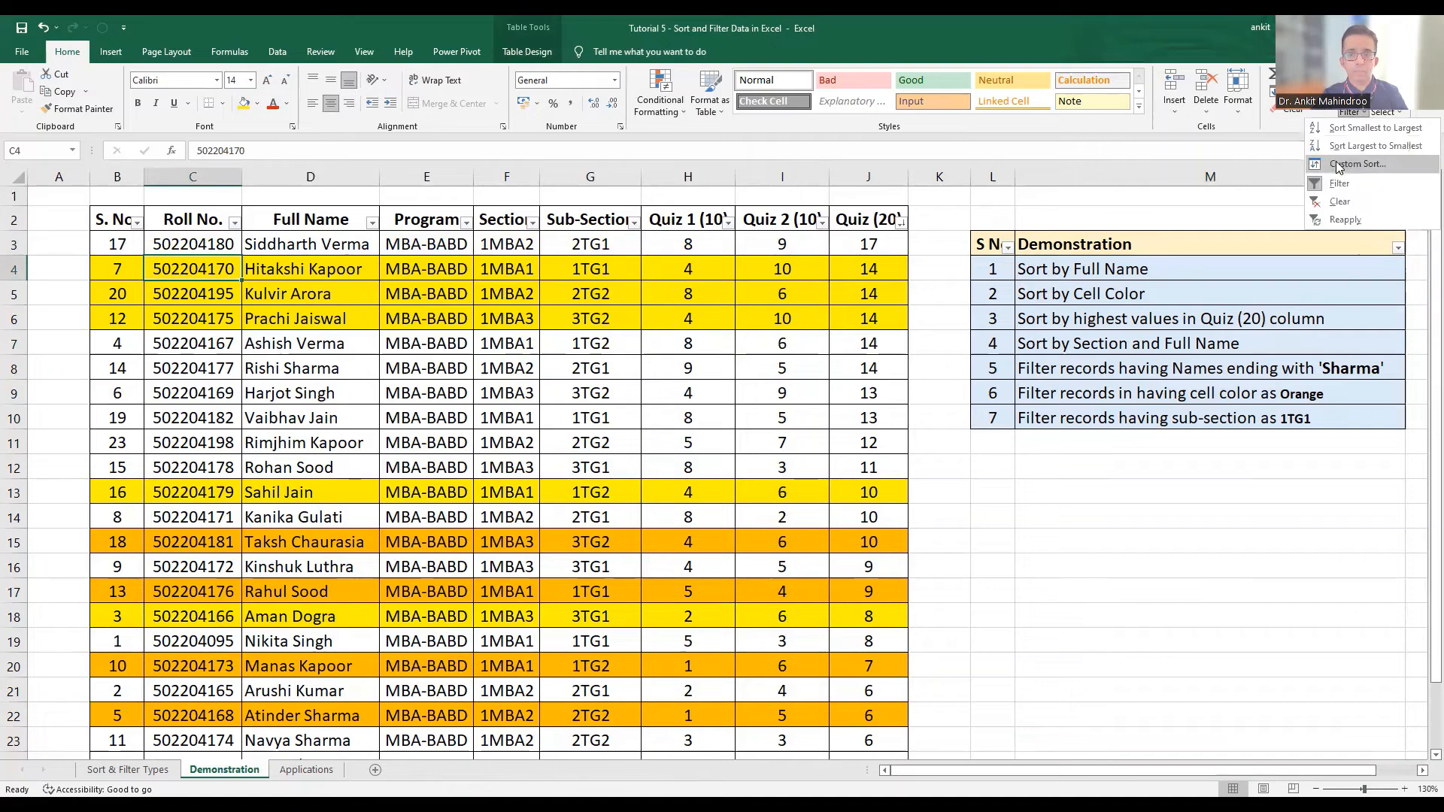
pyautogui.click(1339, 166)
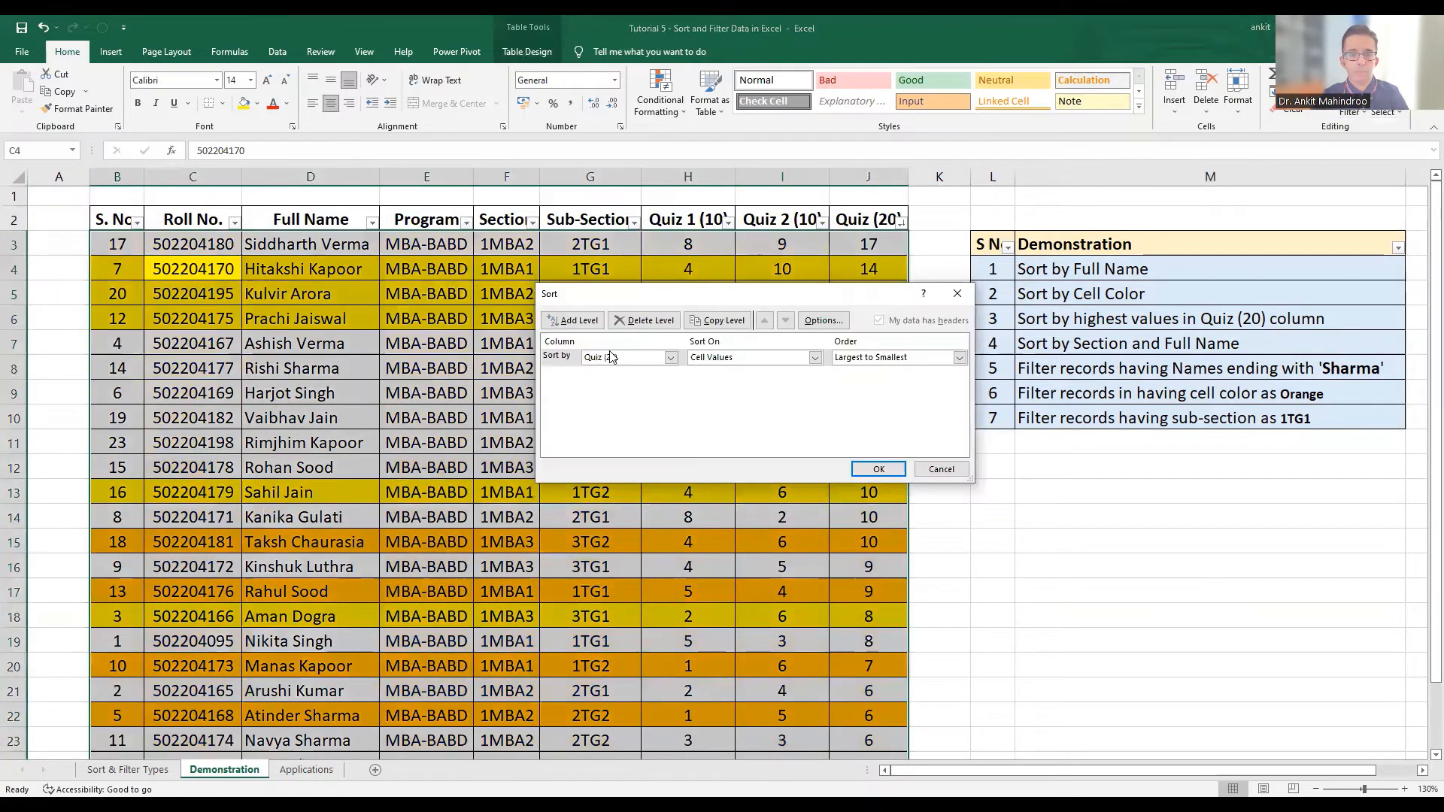
pyautogui.click(610, 358)
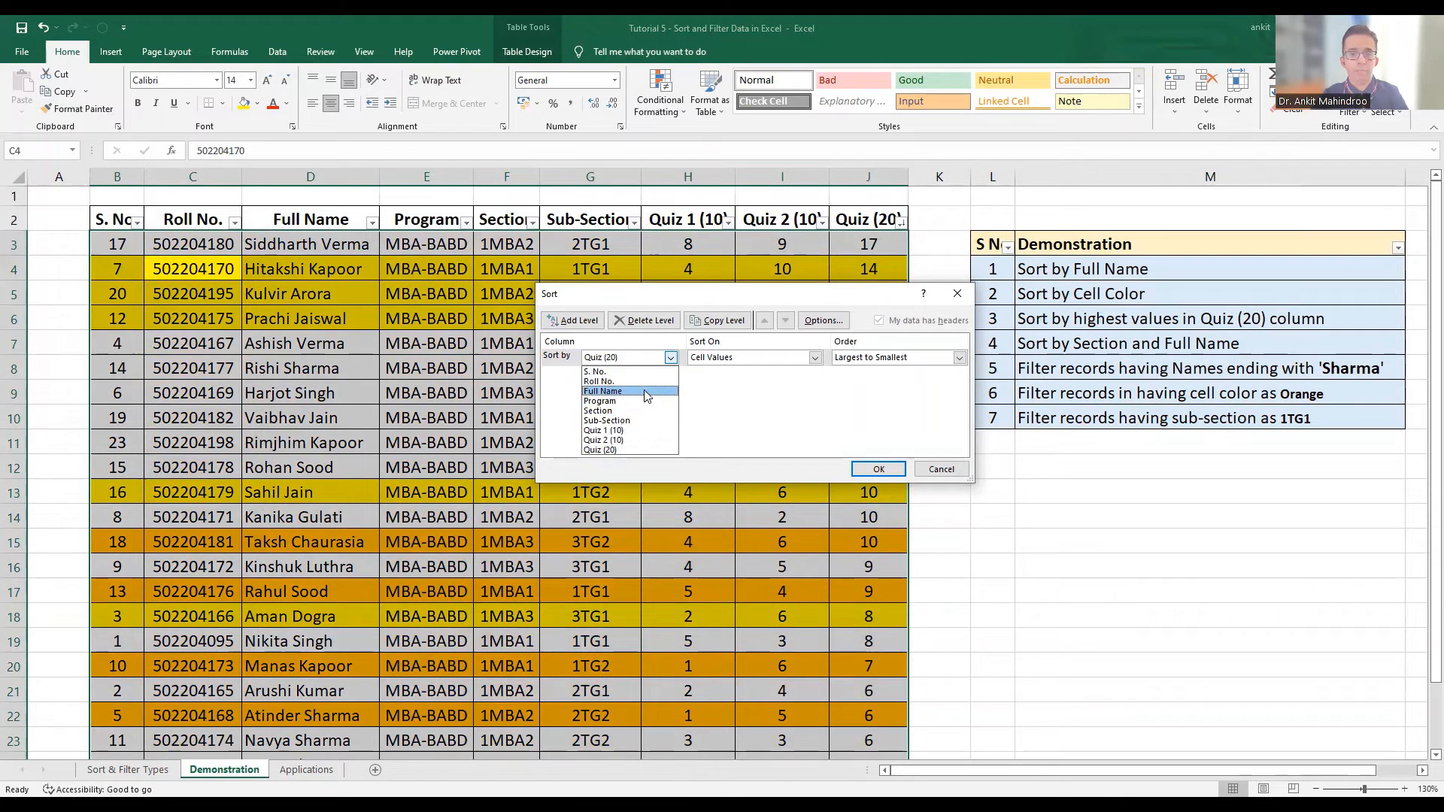
pyautogui.click(639, 411)
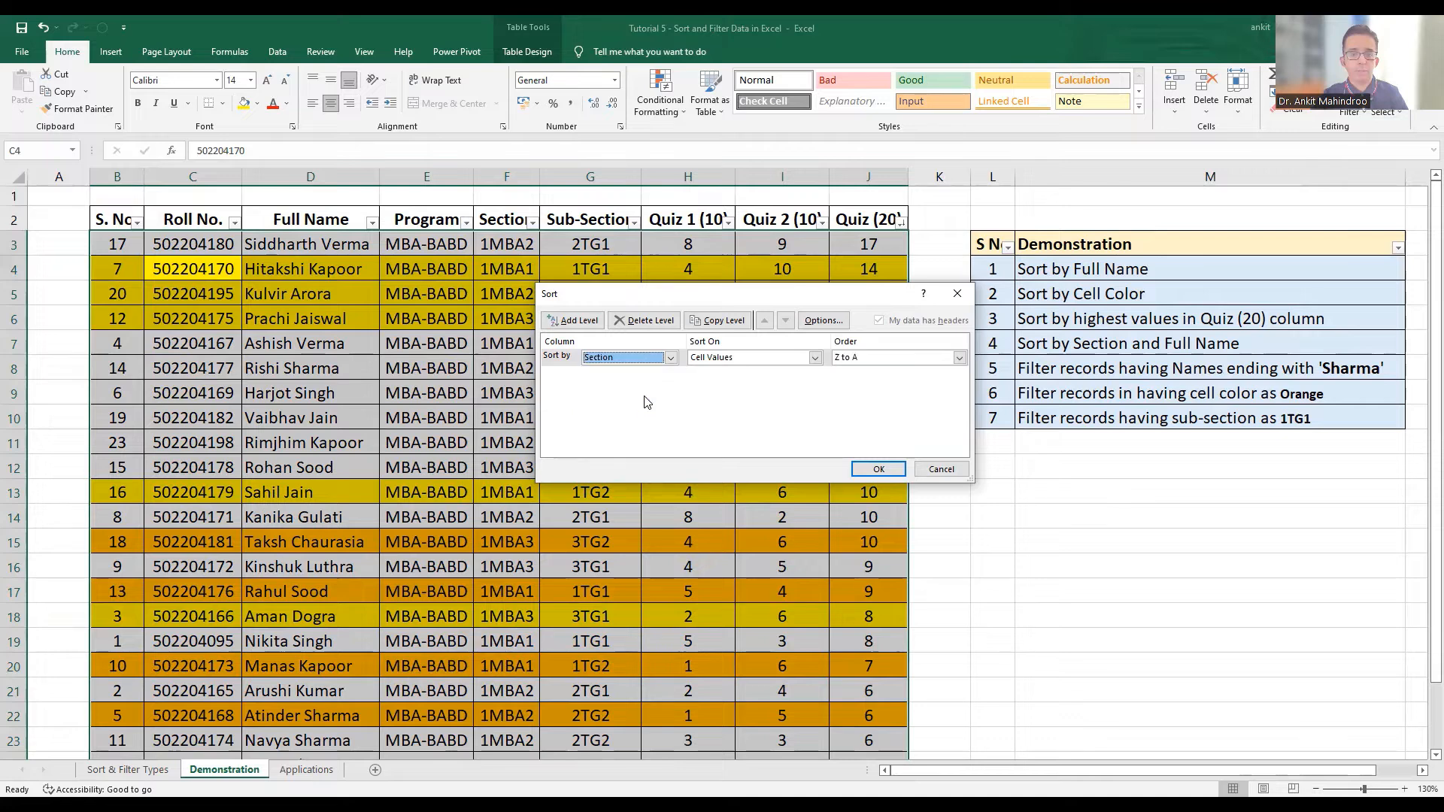
# Add a second sort level by Full Name
pyautogui.click(576, 321)
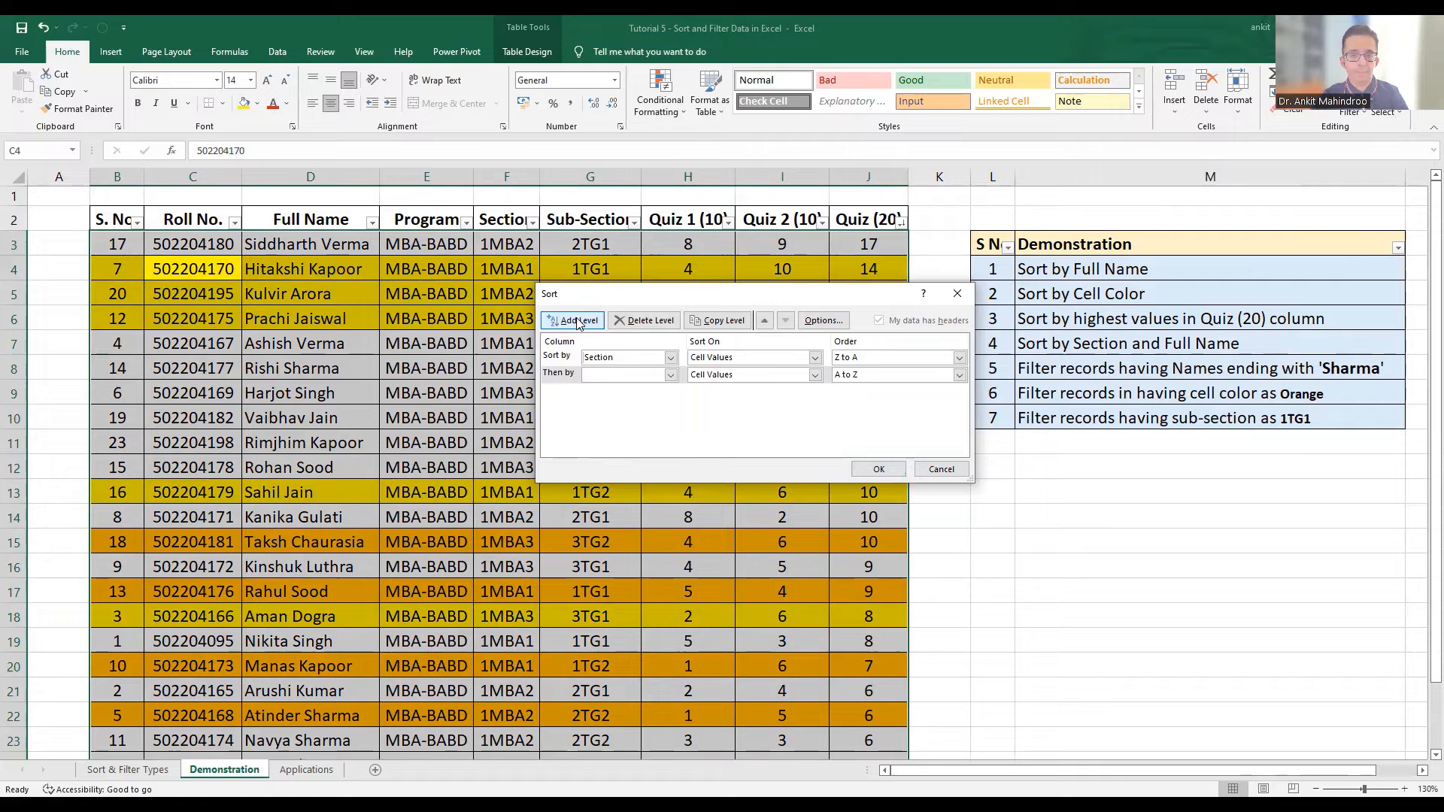
pyautogui.click(653, 376)
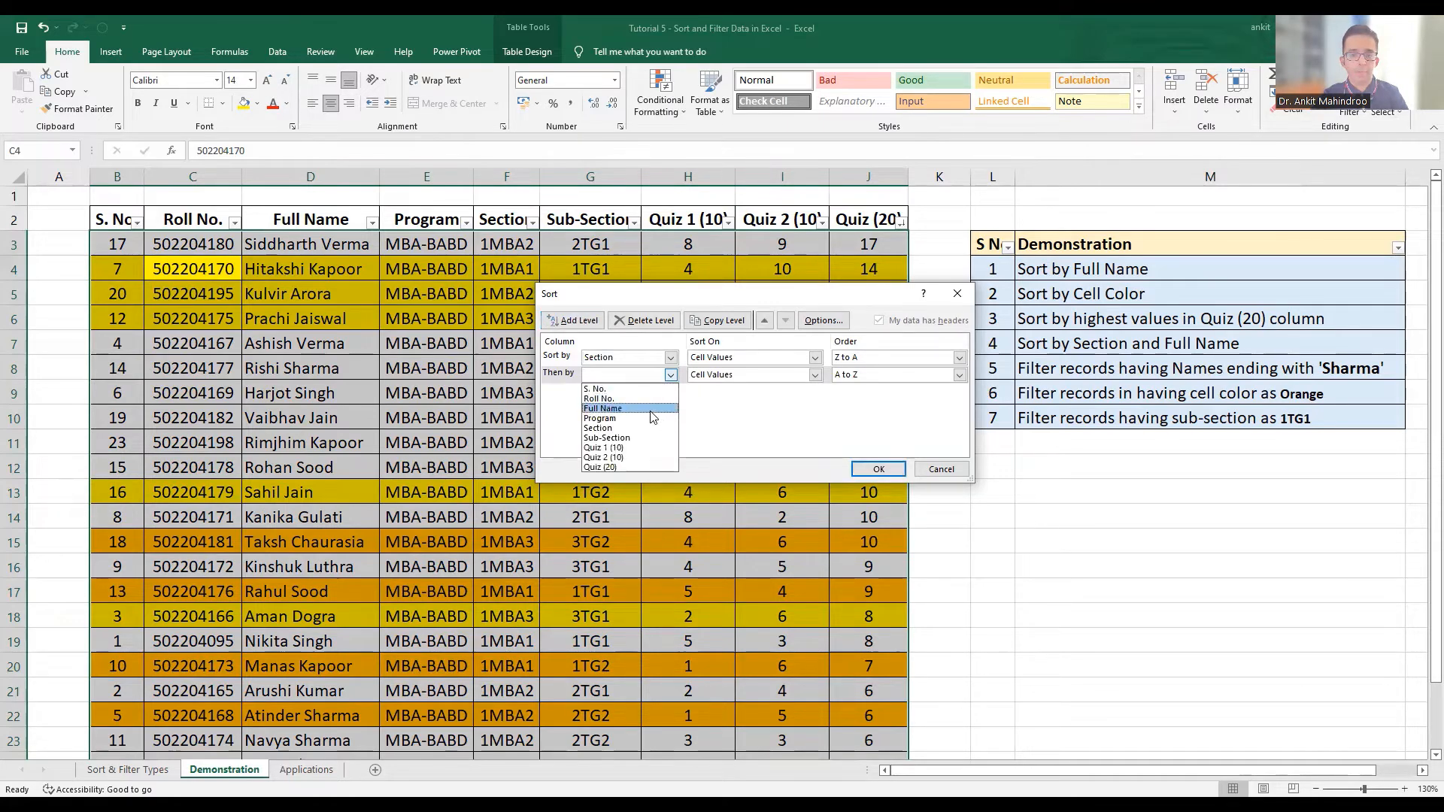
pyautogui.click(651, 411)
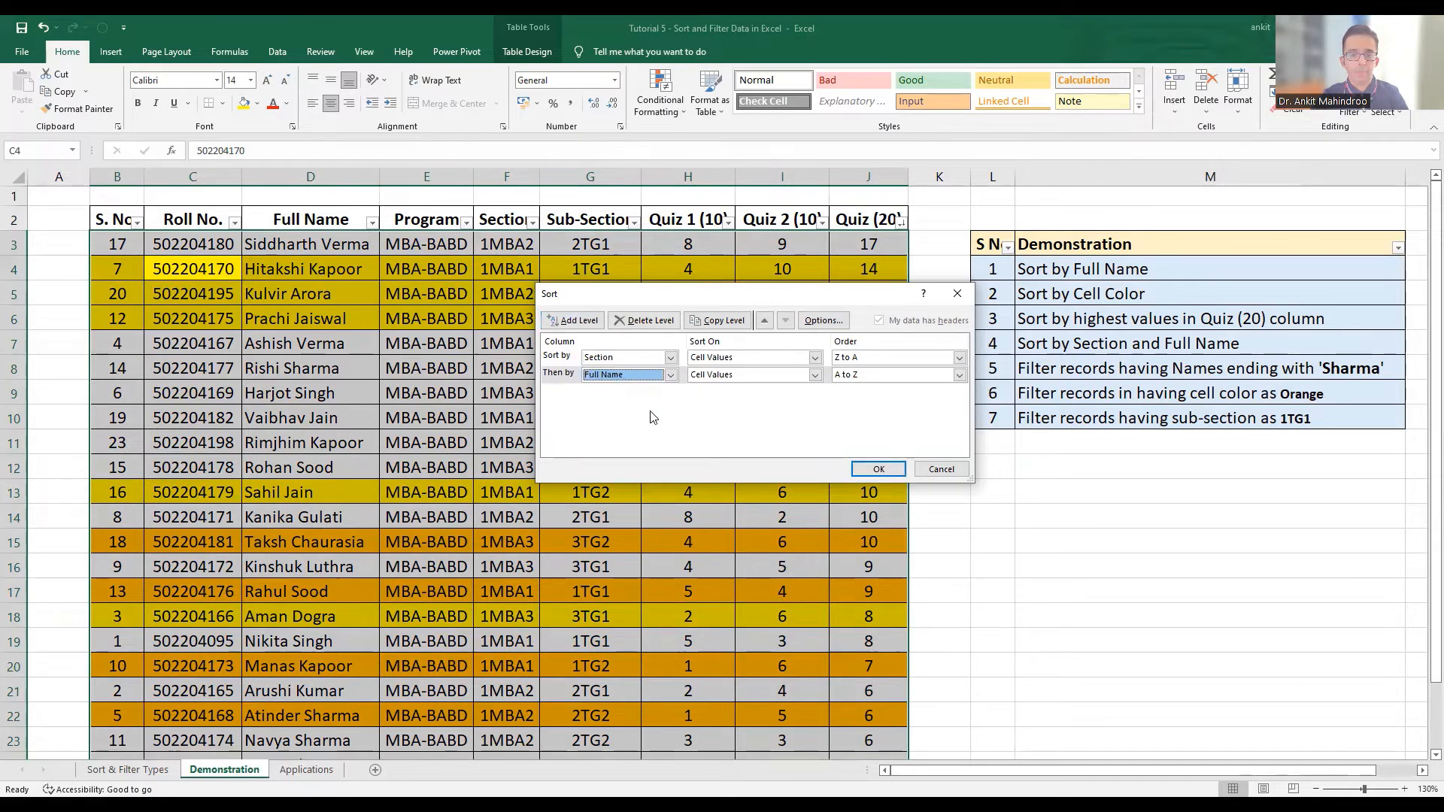
# Set the Section level's order to A to Z and apply the multi-level sort
pyautogui.click(861, 358)
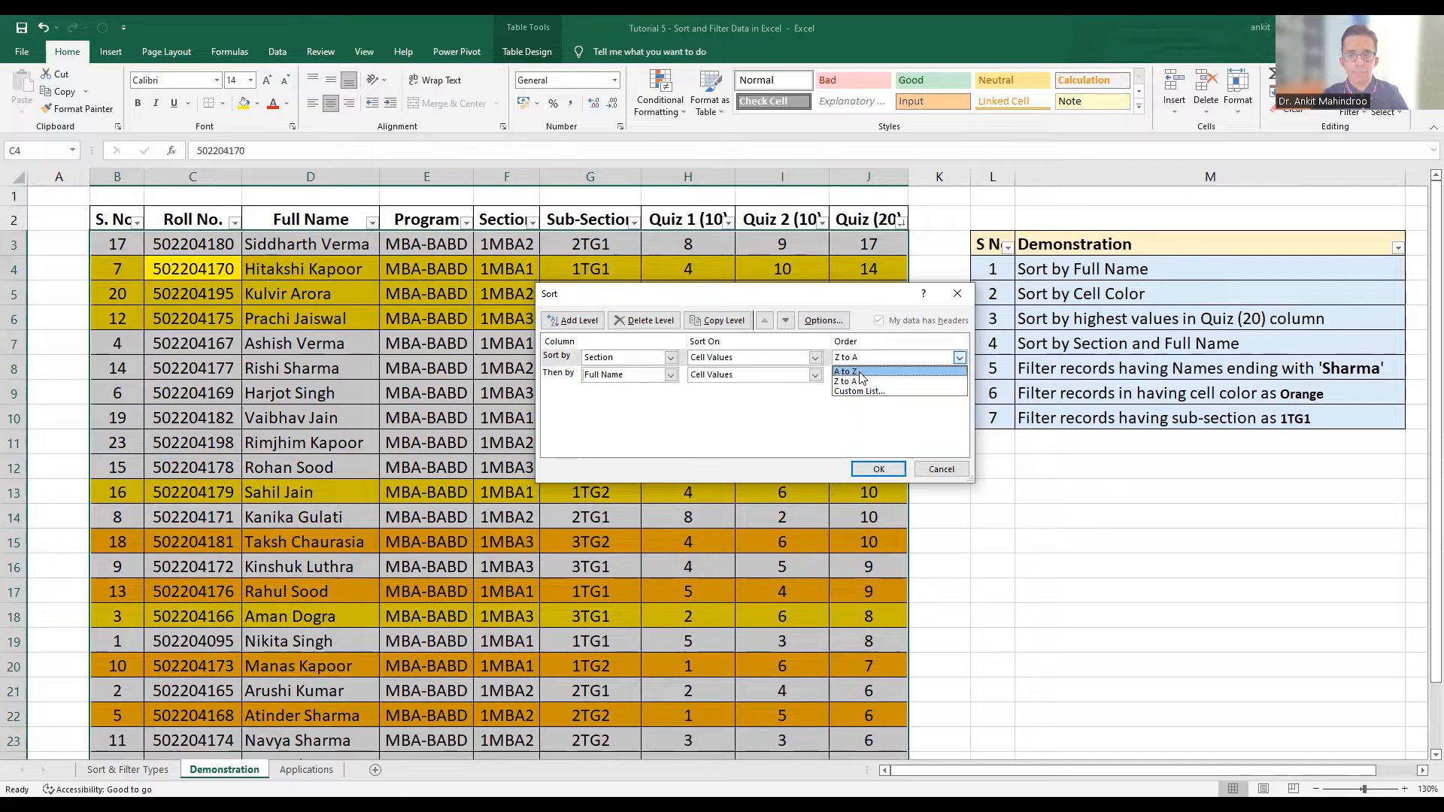
pyautogui.click(860, 373)
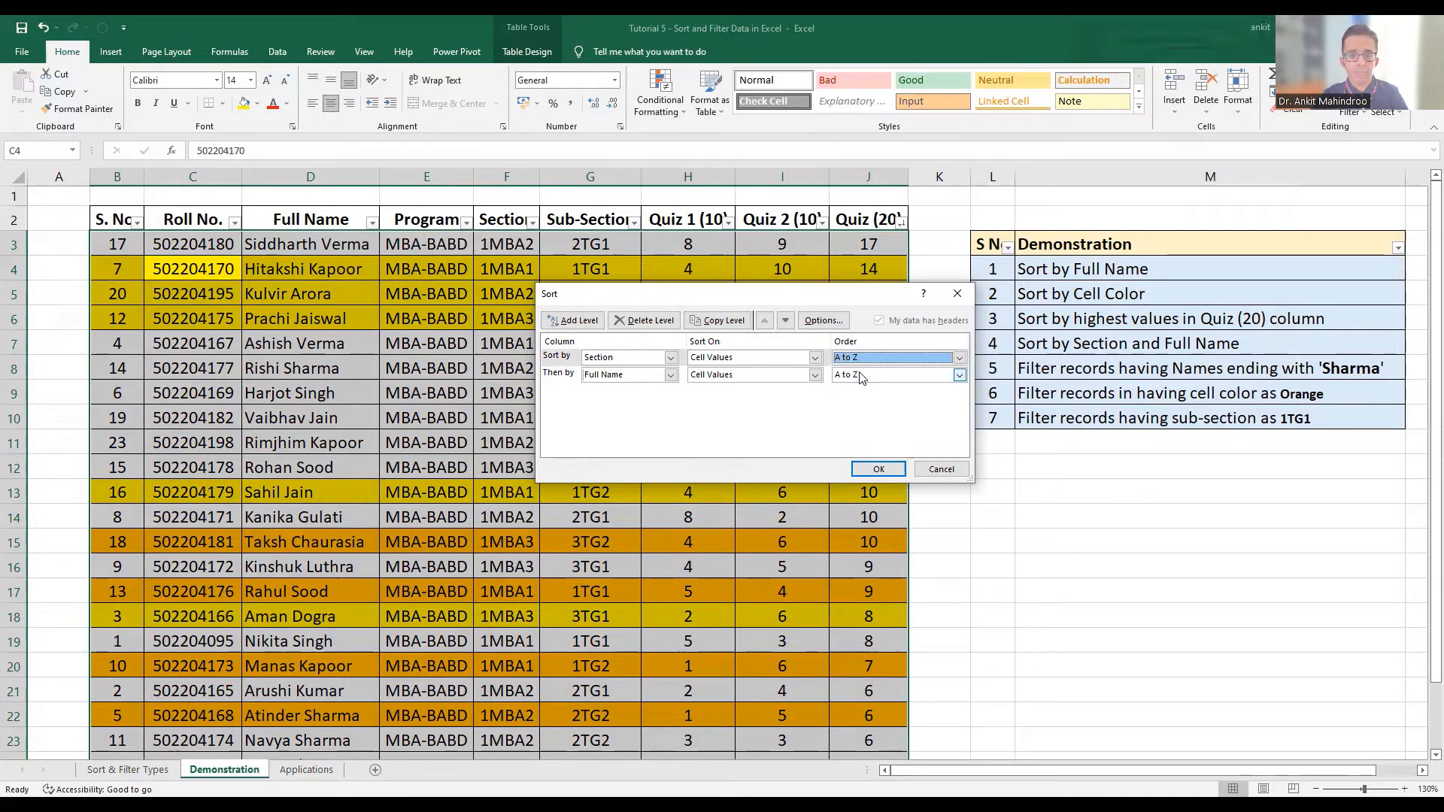
pyautogui.click(878, 470)
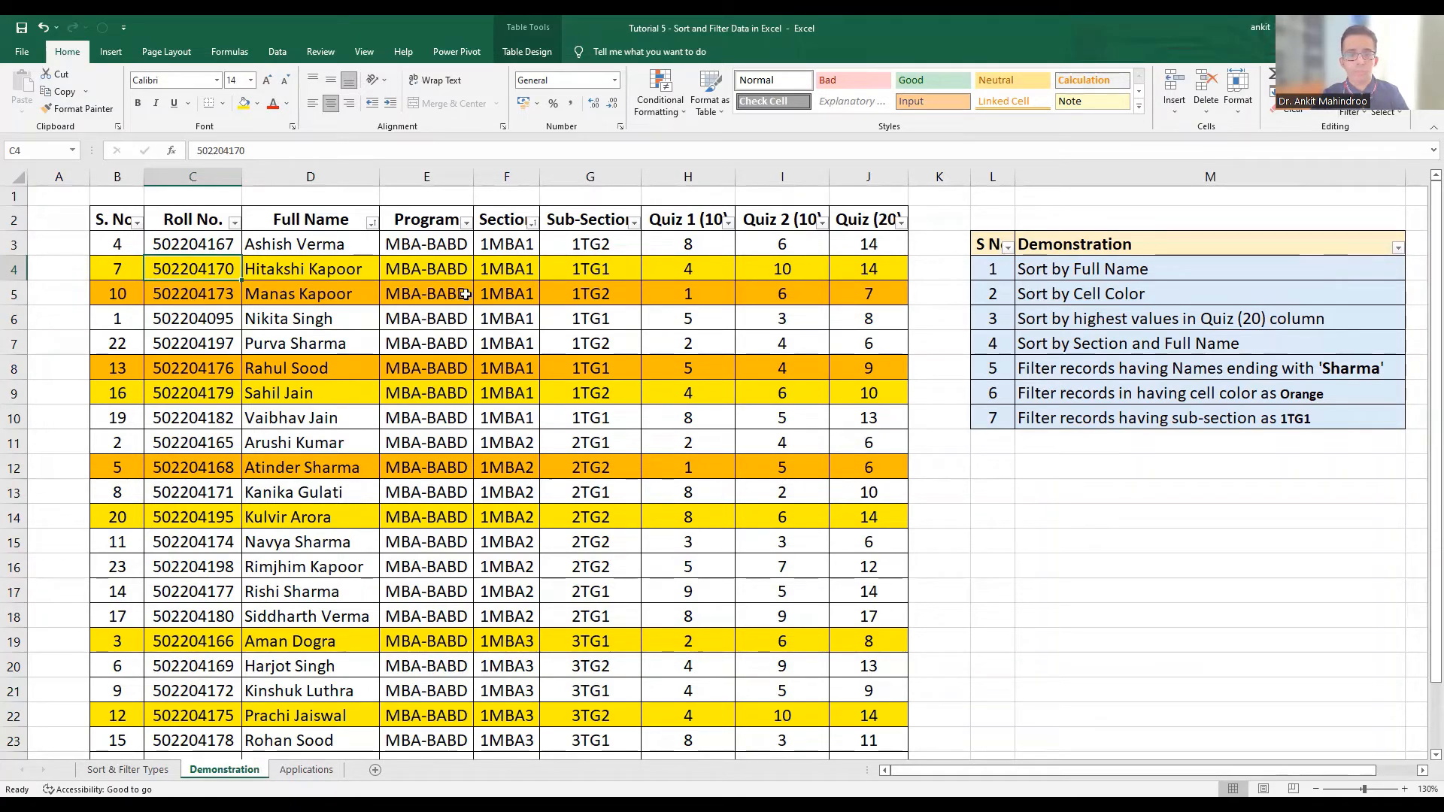
# Filter the Full Name column to show only names ending with "Sharma", then undo the filter
pyautogui.click(313, 218)
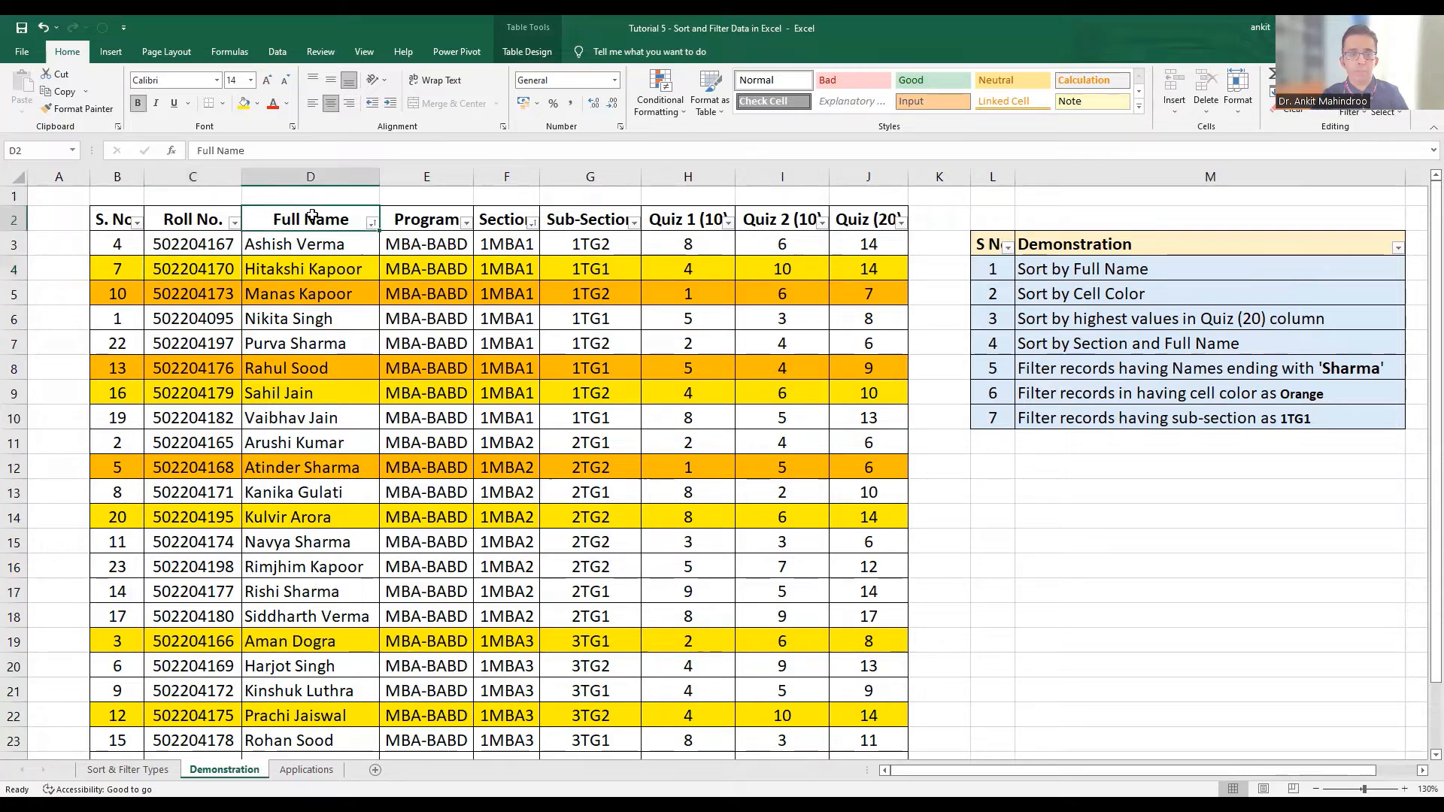
pyautogui.click(371, 222)
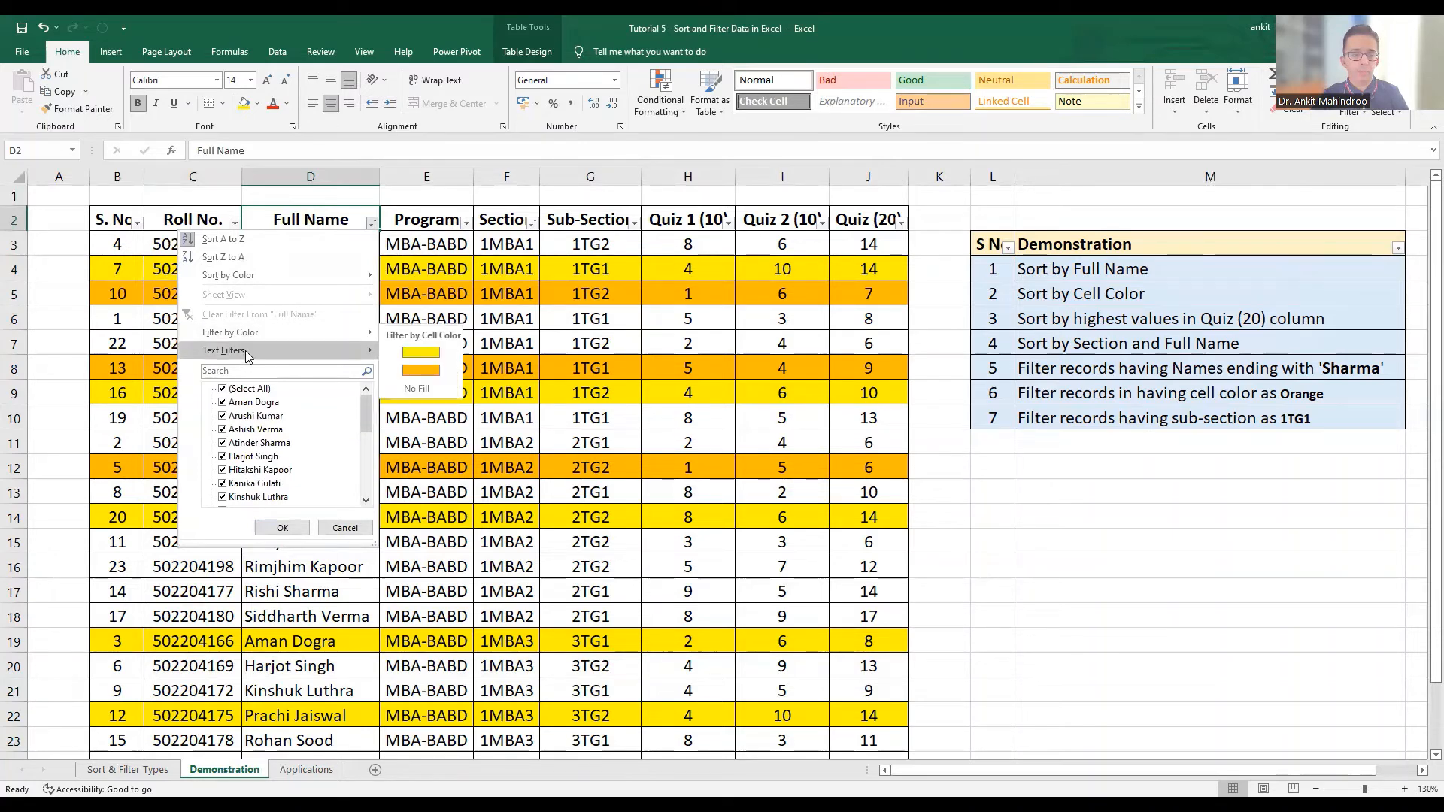
pyautogui.moveTo(257, 350)
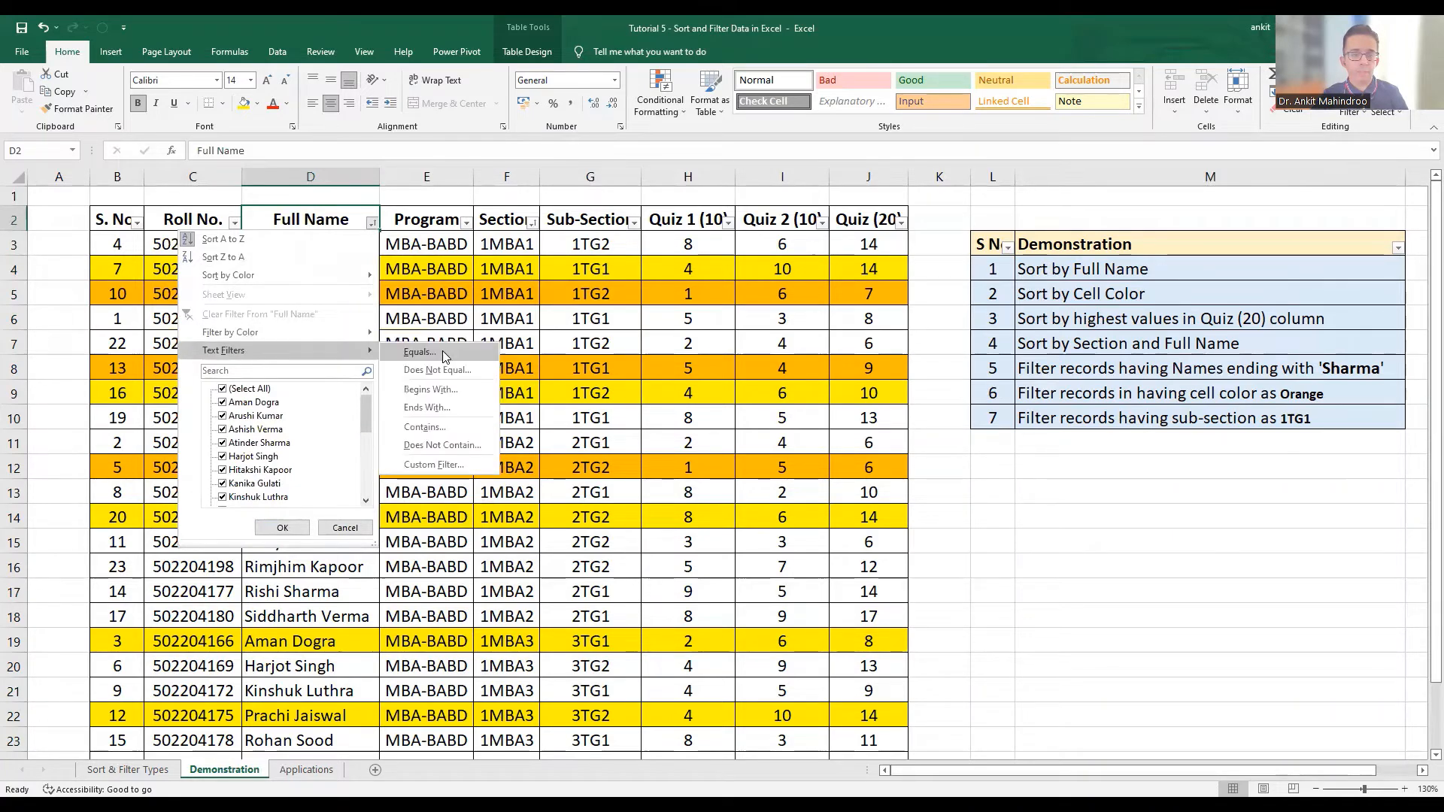
pyautogui.click(450, 408)
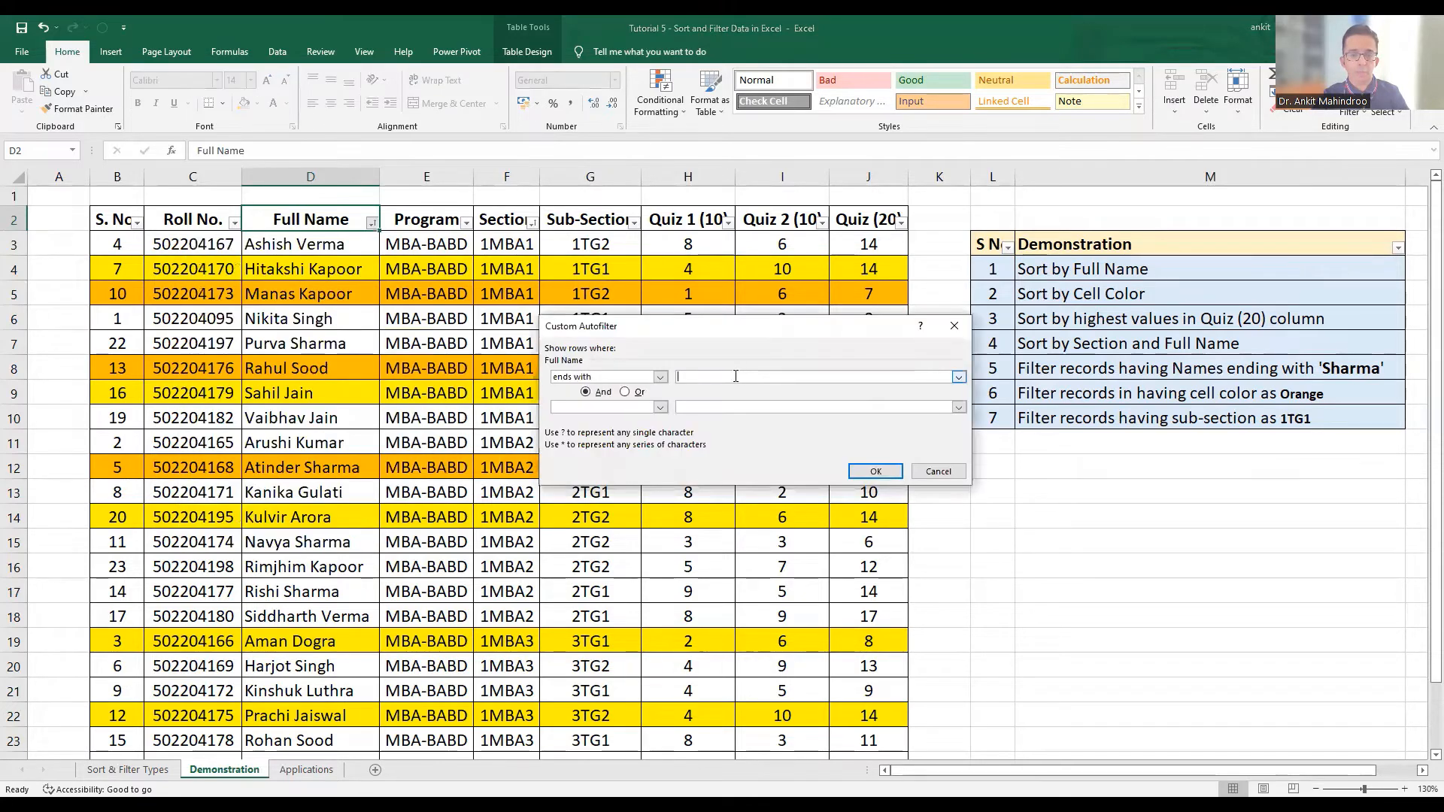
pyautogui.write('Sh')
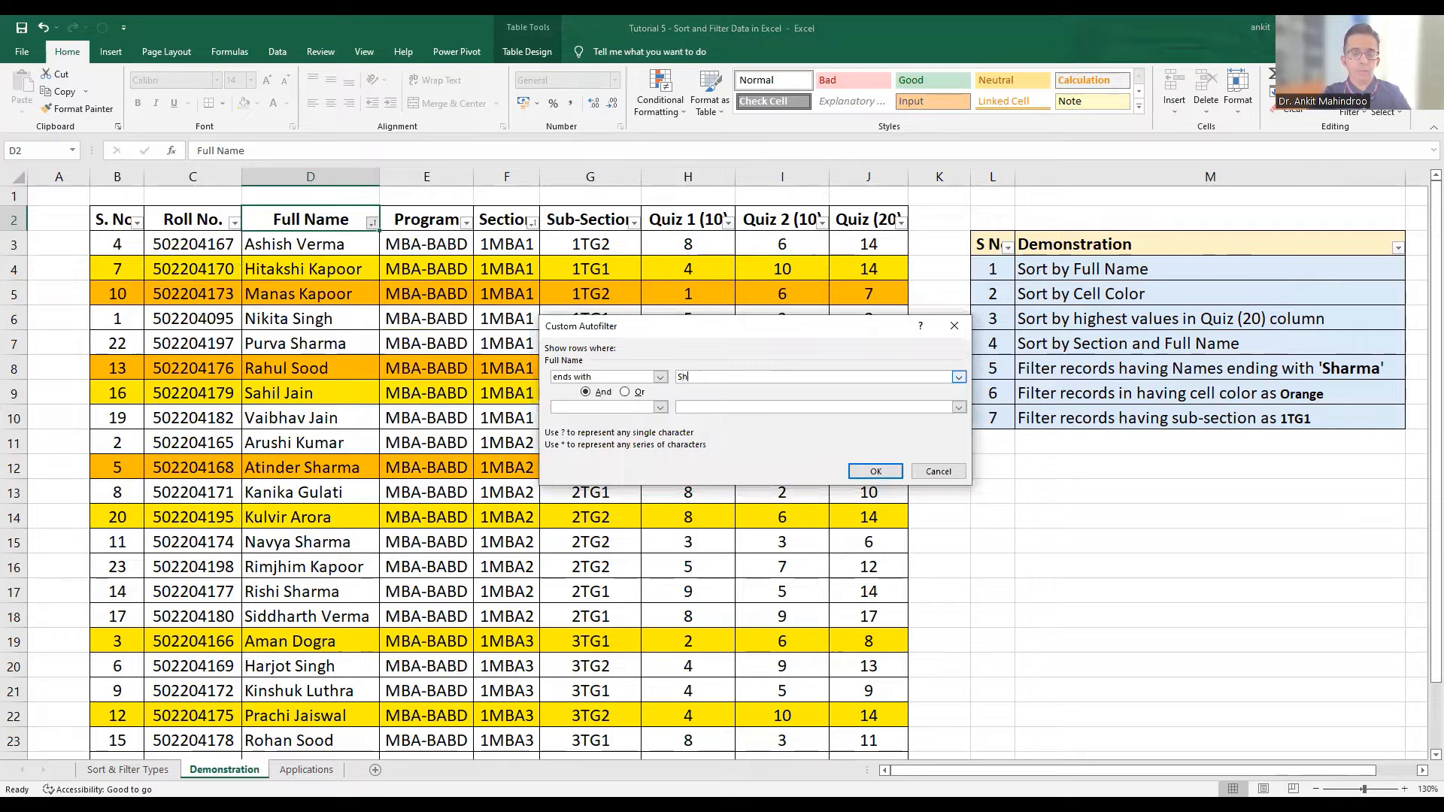
pyautogui.write('arma')
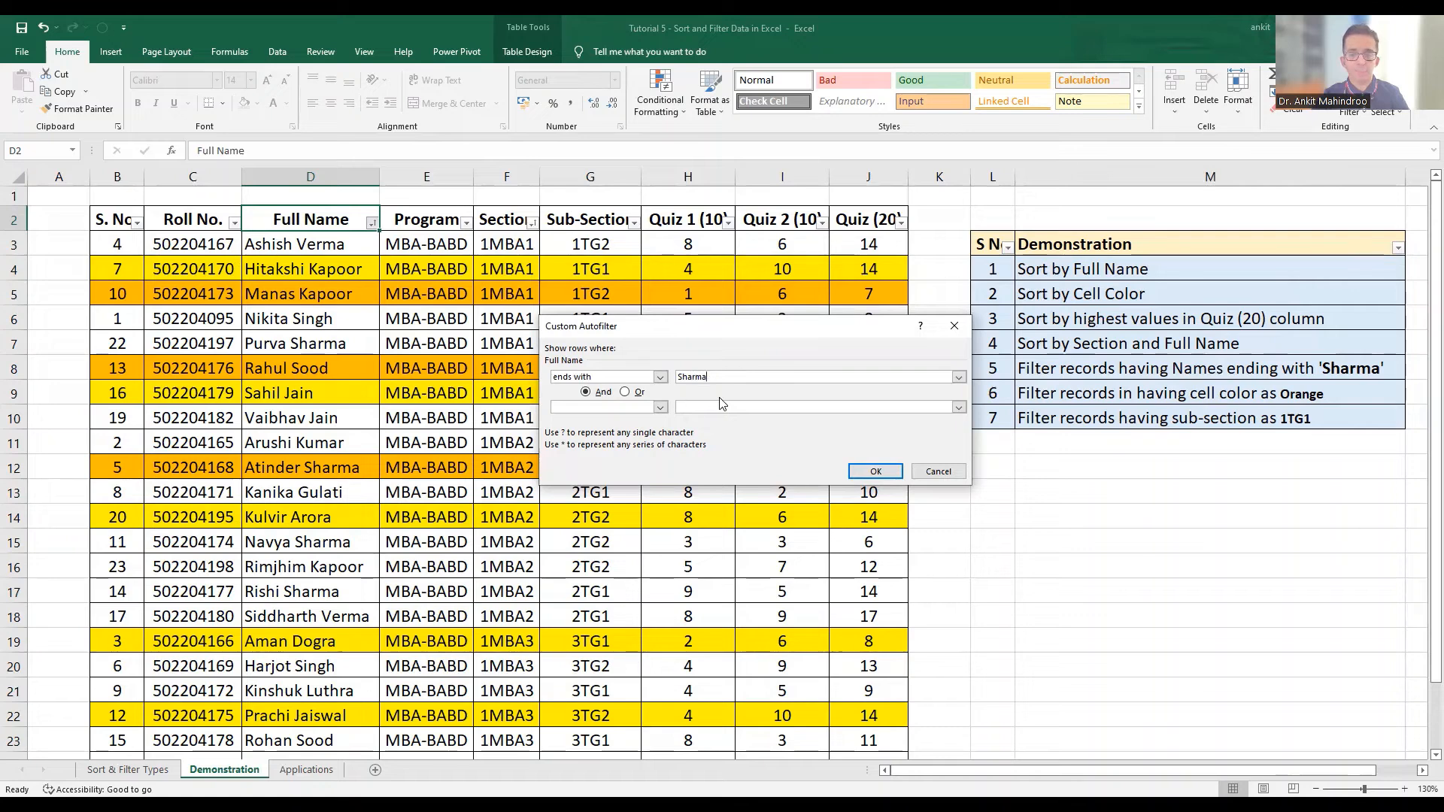
pyautogui.click(875, 474)
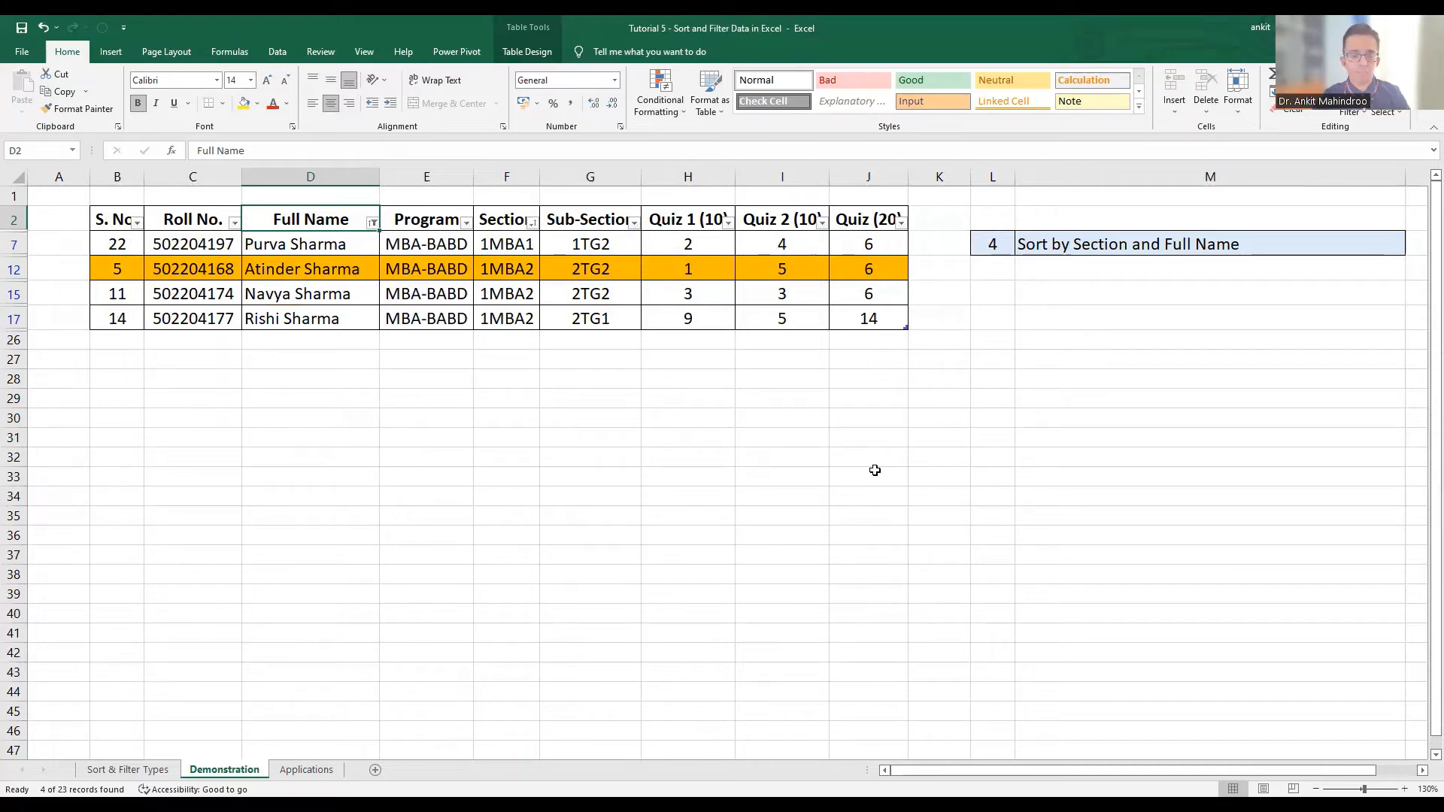
pyautogui.hotkey('ctrl', 'z')
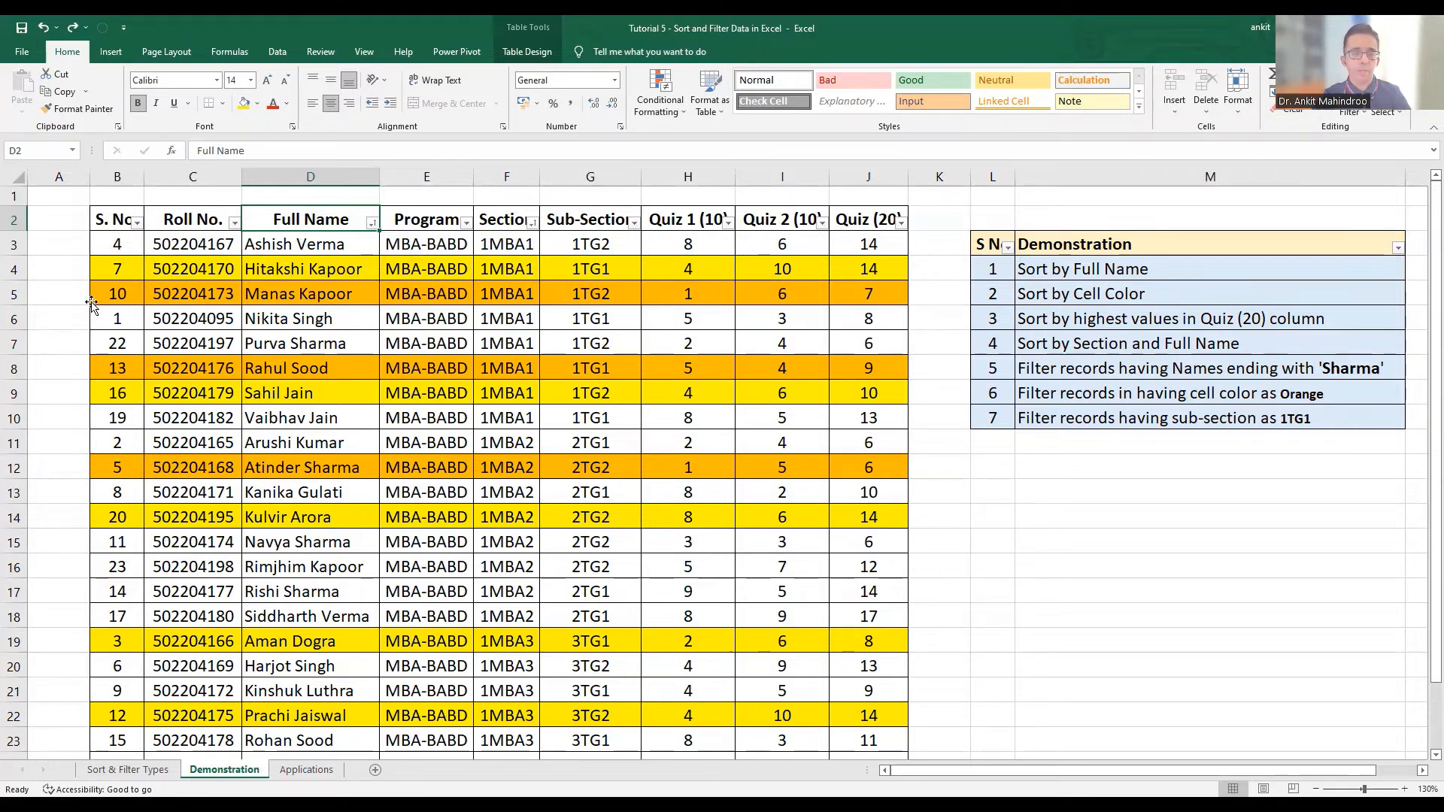
# Filter the S. No column by the orange cell color, then undo the filter
pyautogui.click(123, 293)
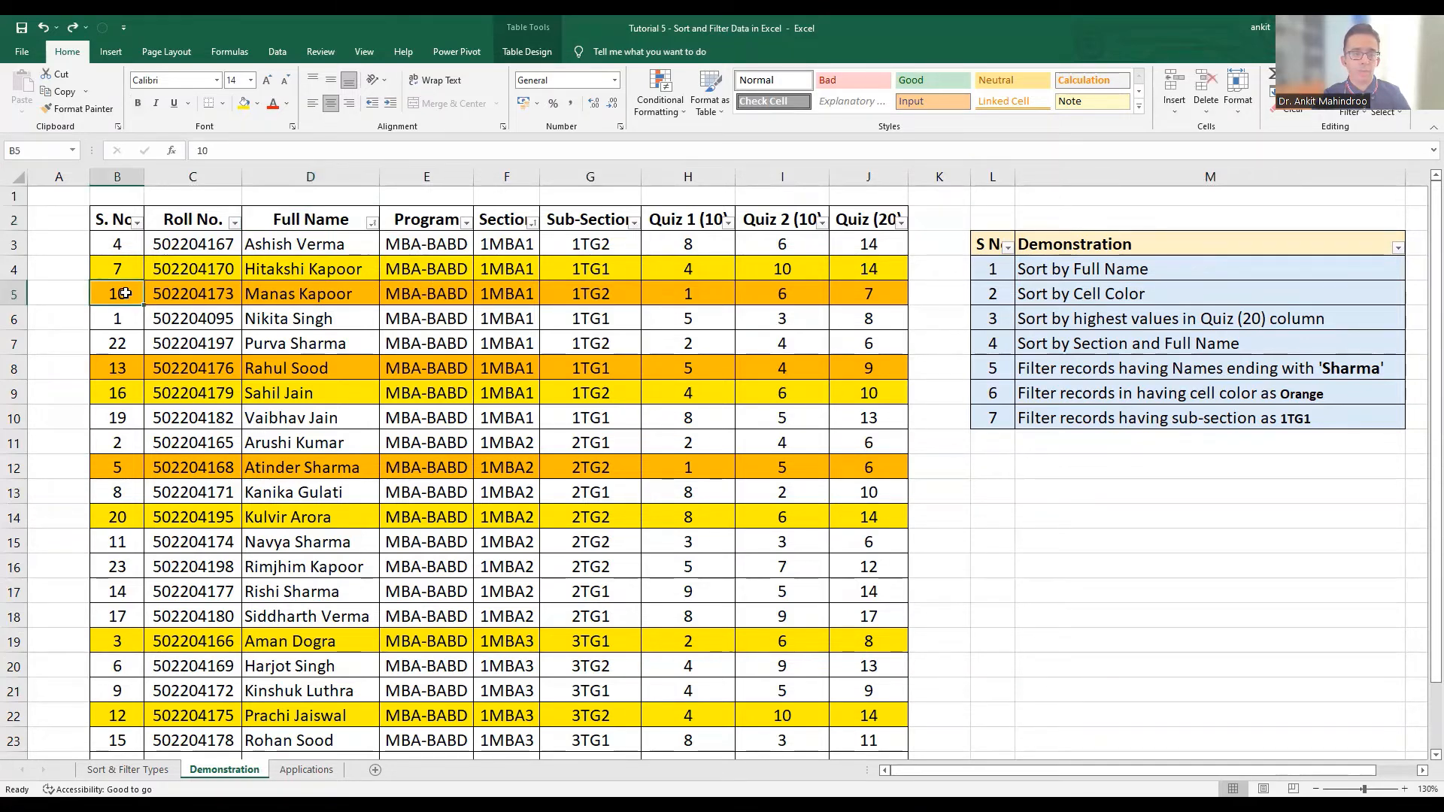
pyautogui.click(137, 223)
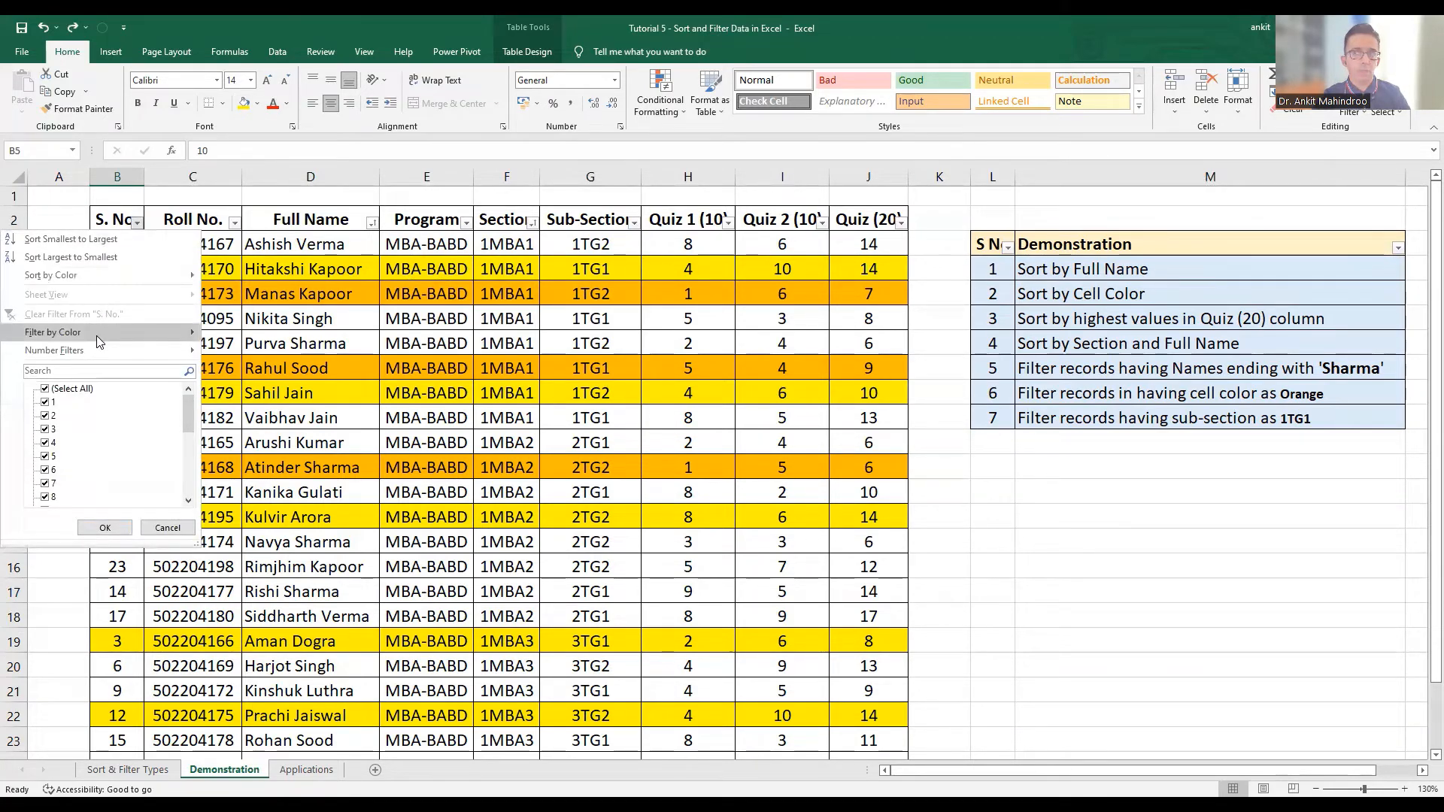
pyautogui.click(96, 335)
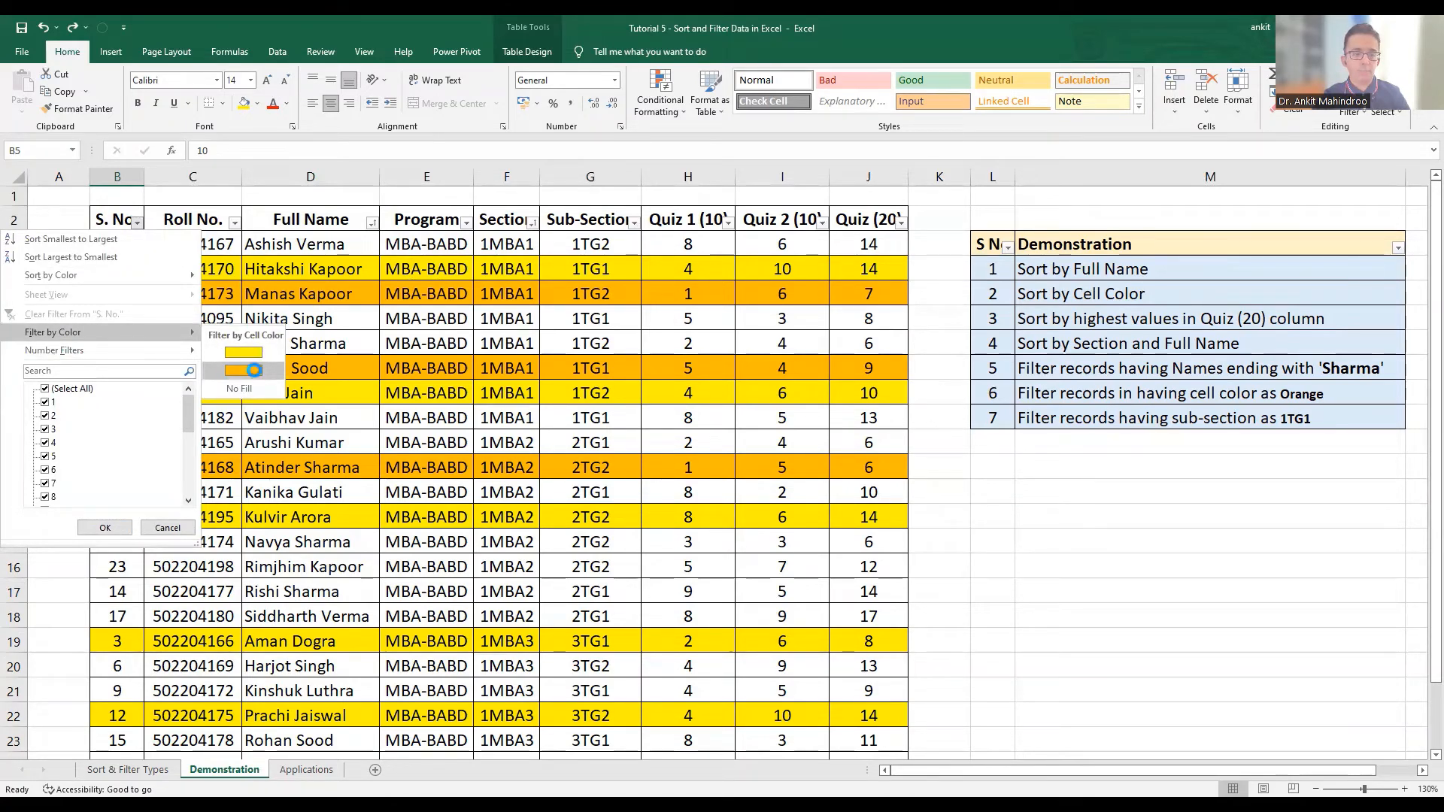
pyautogui.click(254, 370)
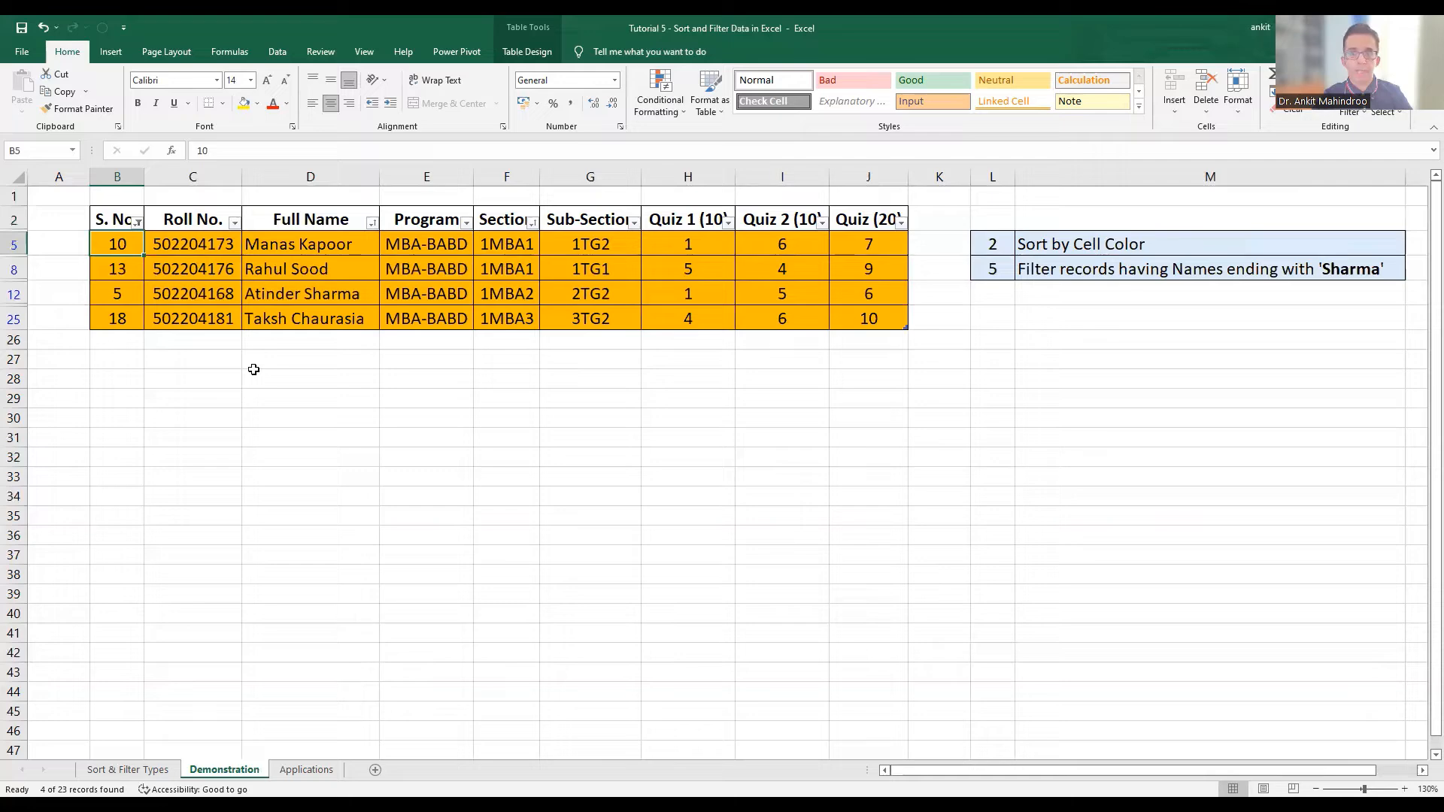
pyautogui.hotkey('ctrl', 'z')
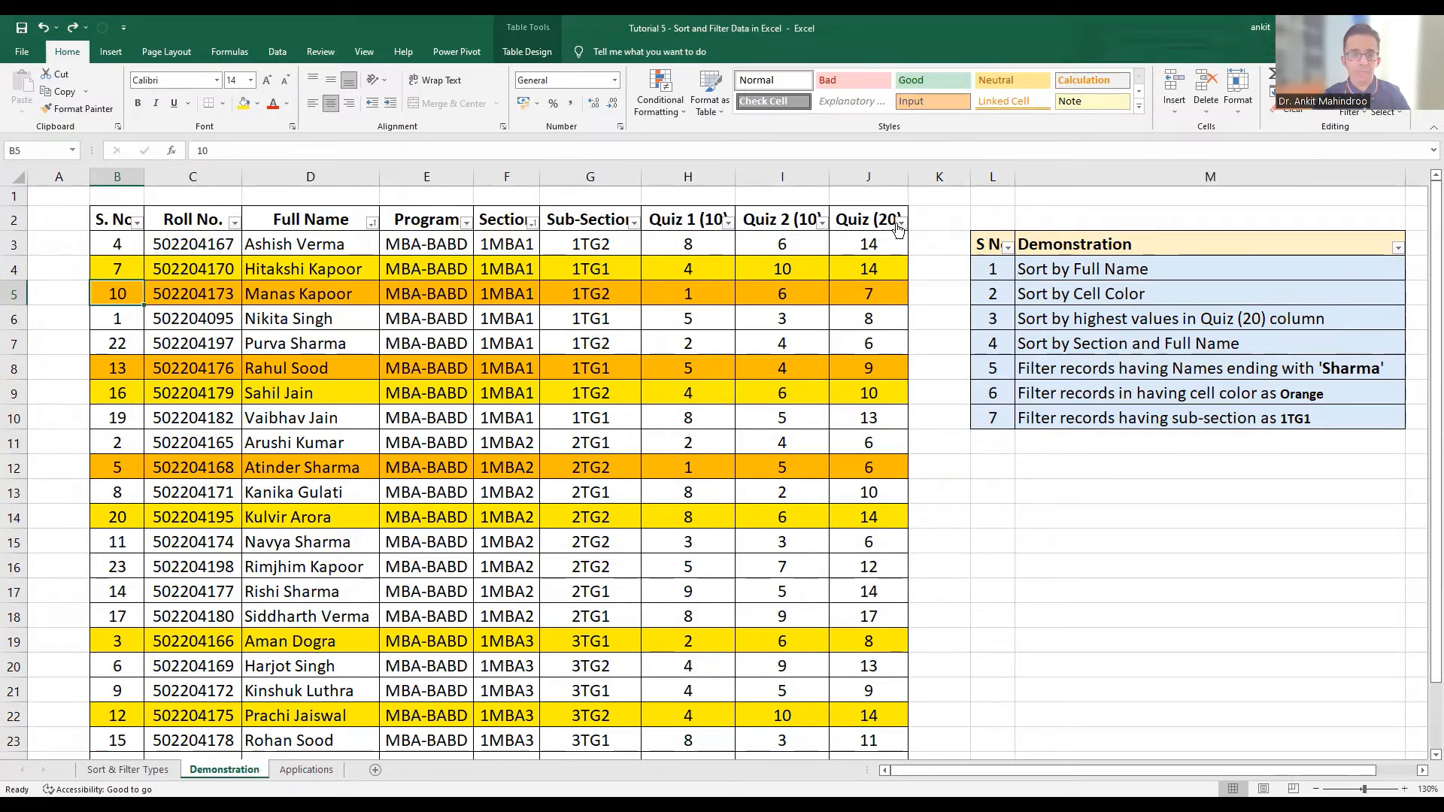
# Filter the Sub-Section column to show only the 1TG1 records
pyautogui.click(633, 223)
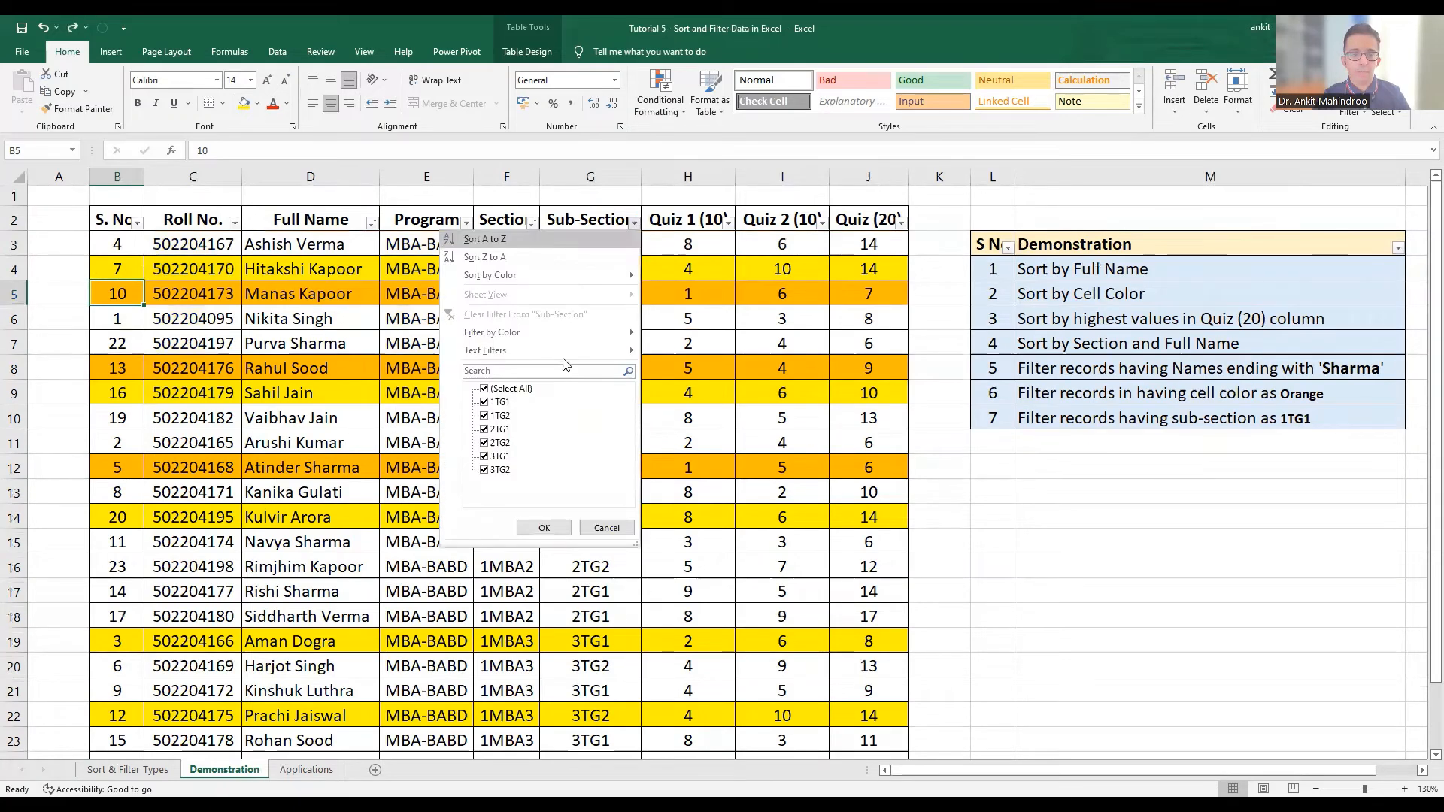
pyautogui.click(485, 390)
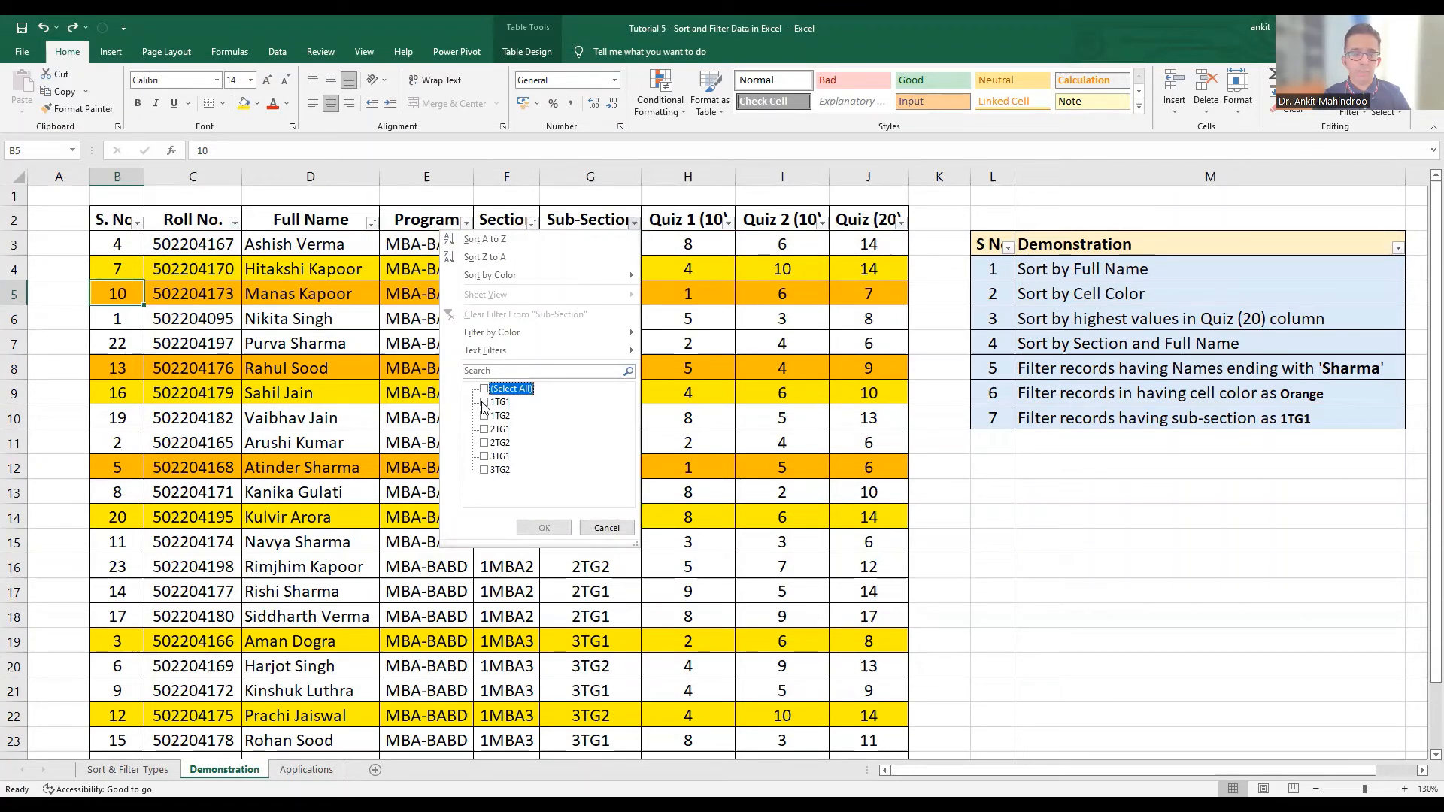
pyautogui.click(484, 403)
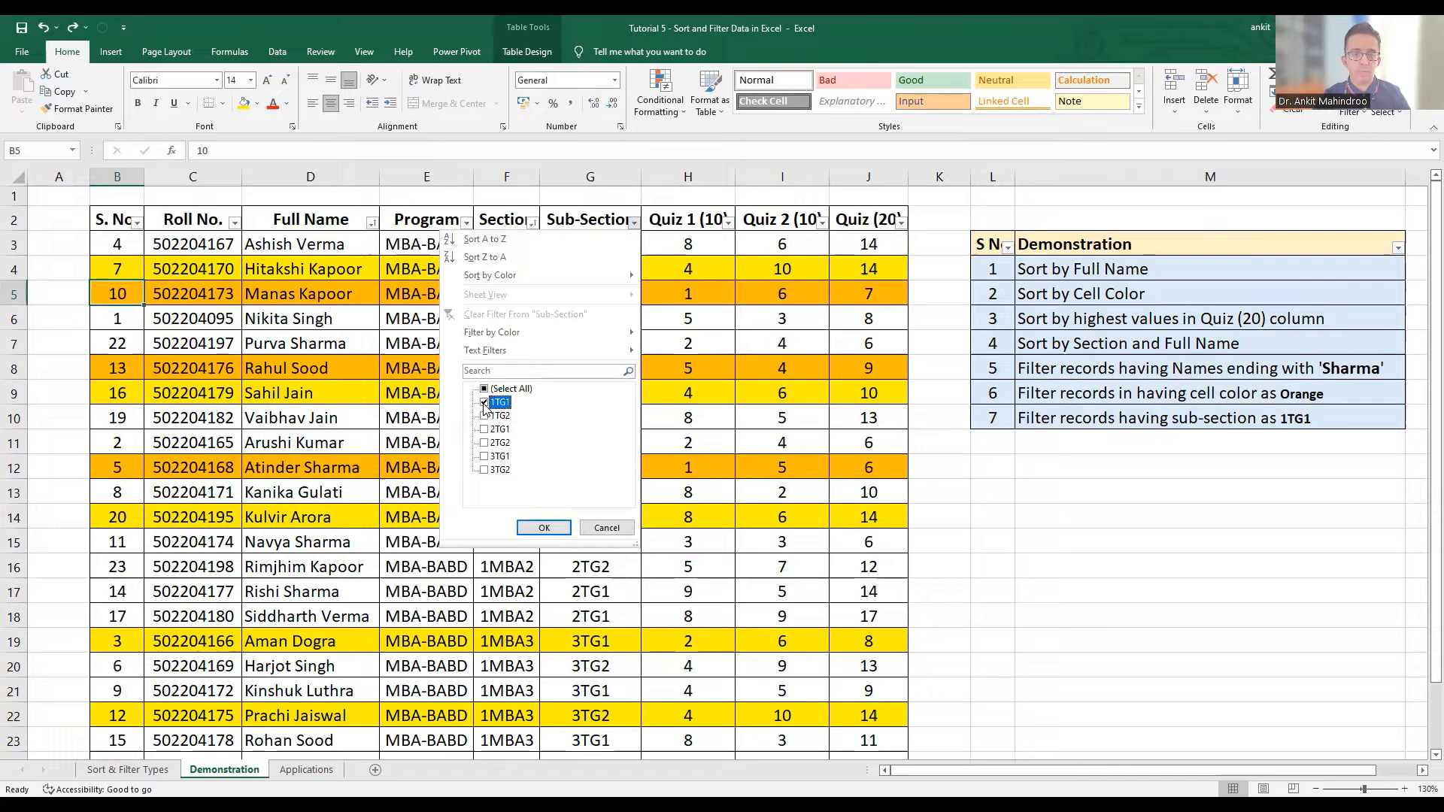
pyautogui.click(542, 526)
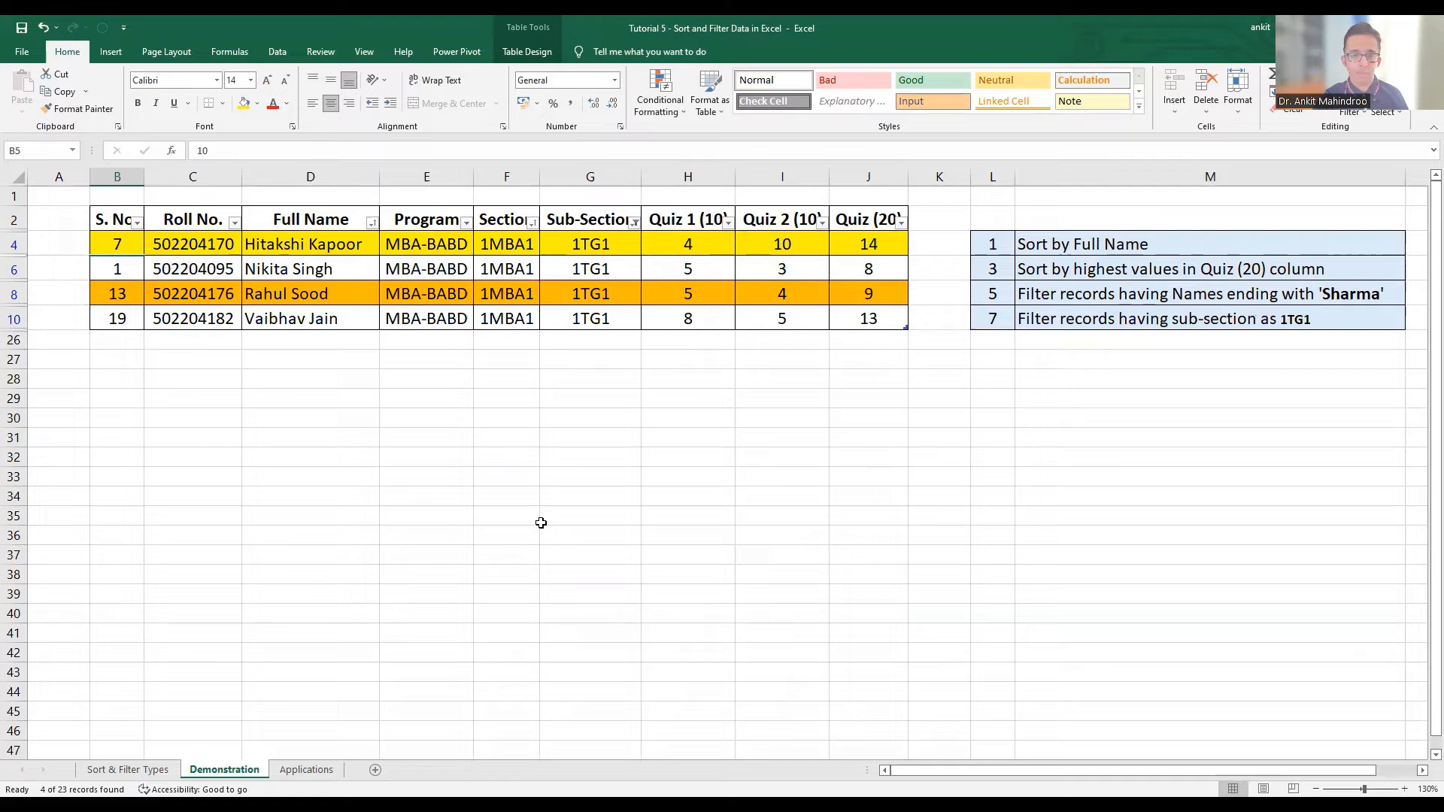
# Switch to the Applications sheet
pyautogui.click(312, 770)
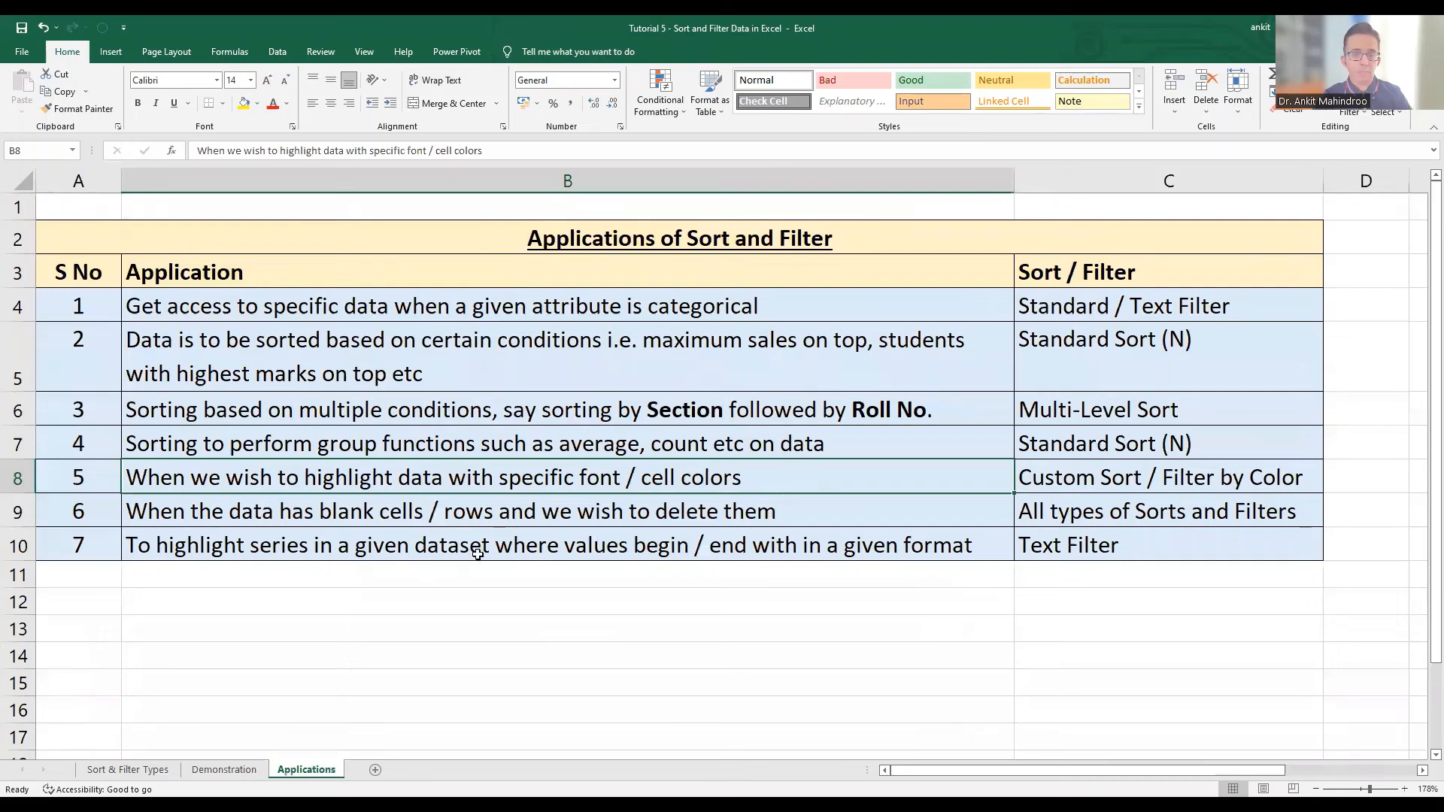